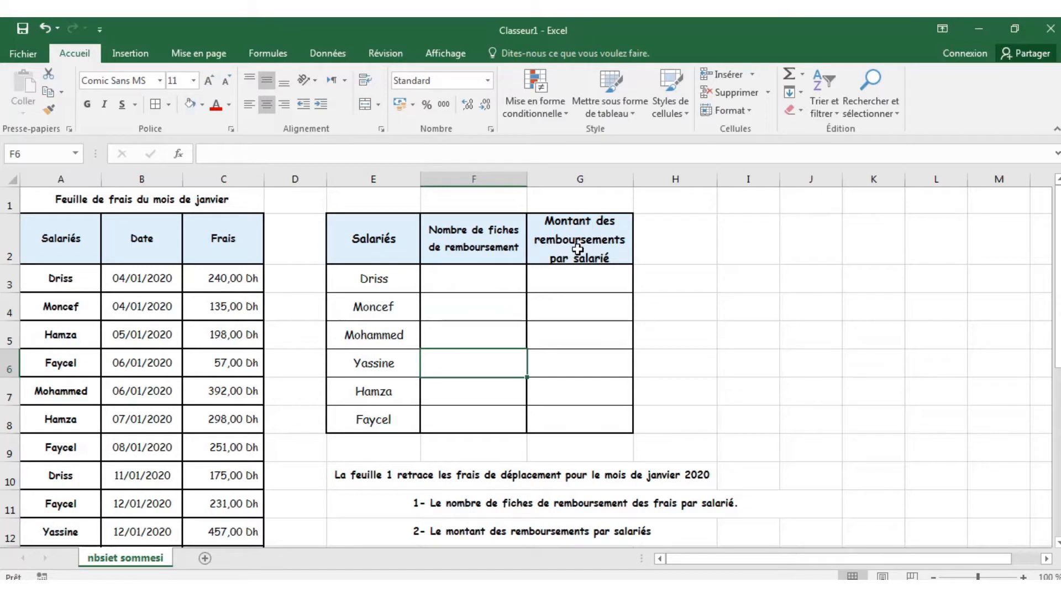
Enter an NB.SI formula in F3 that counts the E3 employee in A3:A23, giving the employee's name as quoted text criterion.
left_click(479, 279)
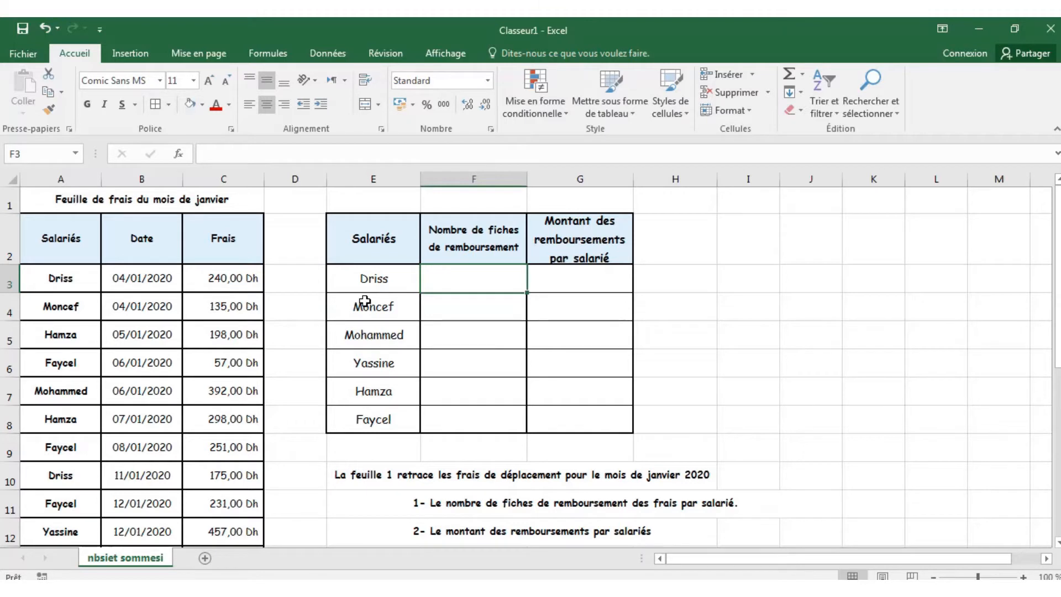
type("=")
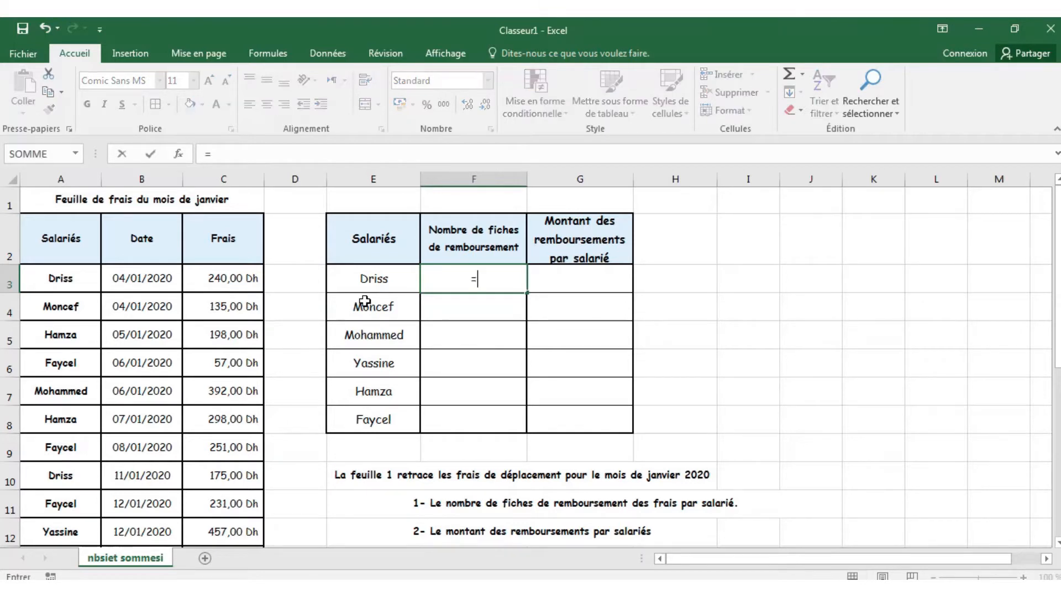
type("n")
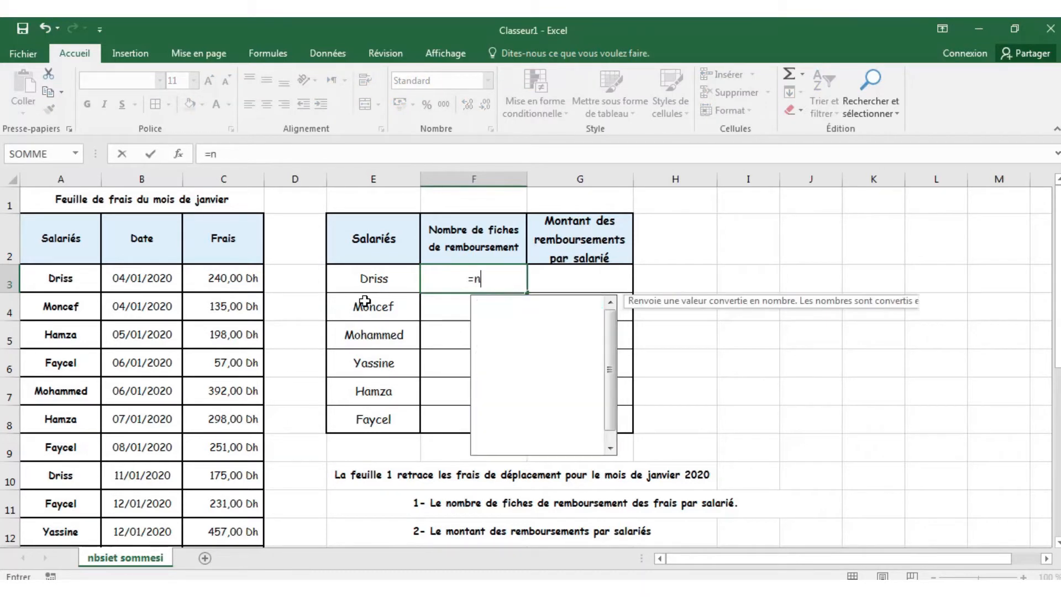
type("b.")
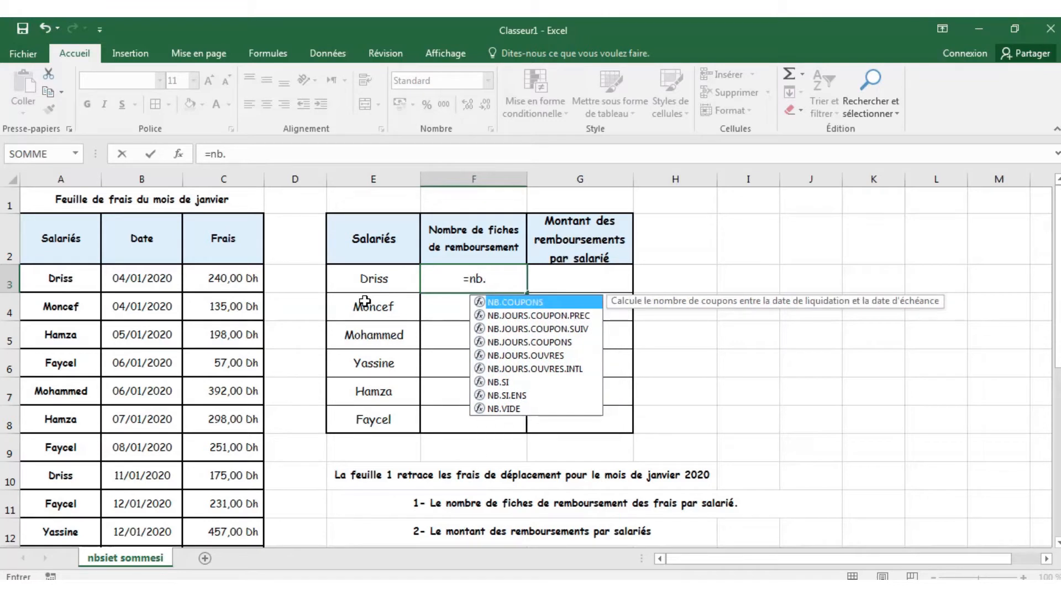
type("si")
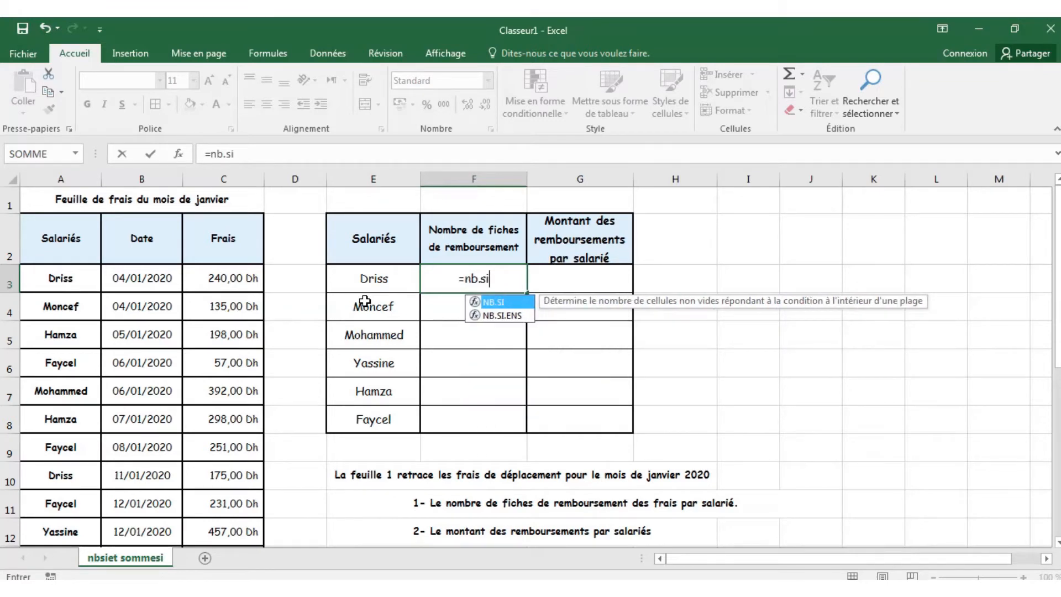
type("(")
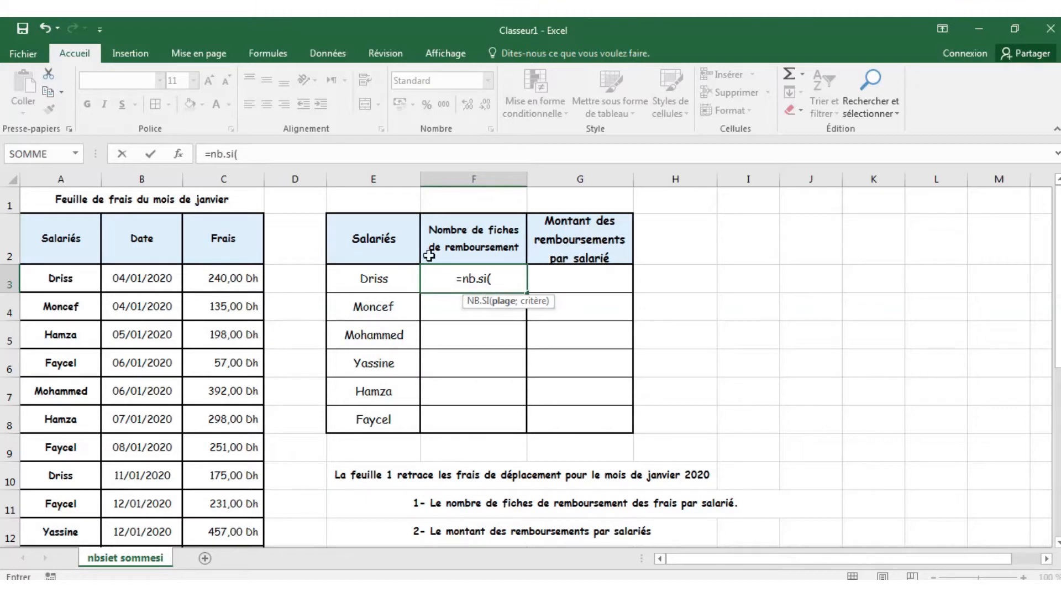
left_click_drag(47, 277, 52, 519)
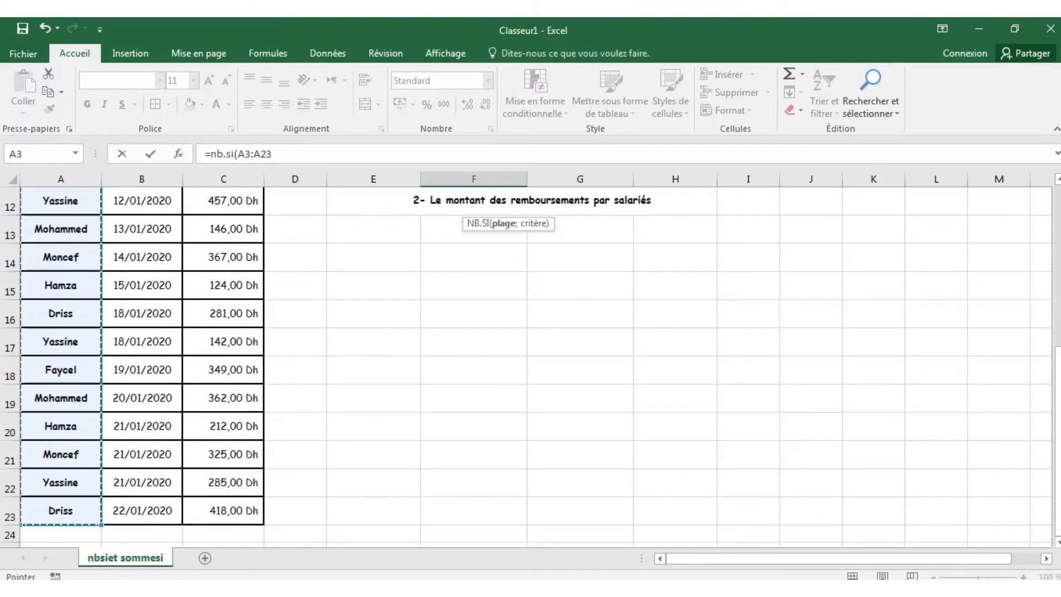
scroll(580, 247, "up", 4)
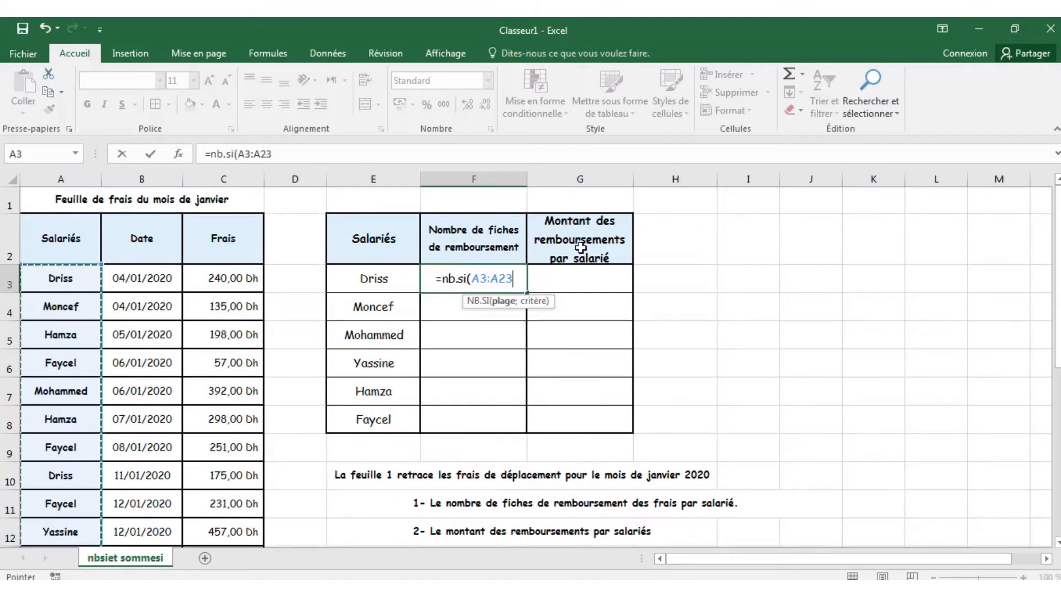
type(";")
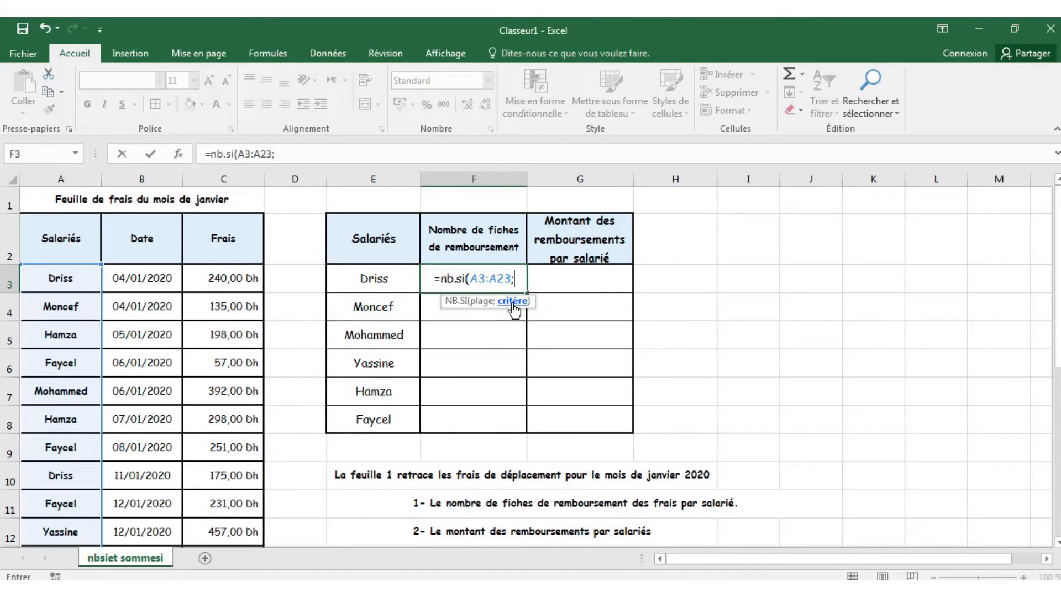
type("\"")
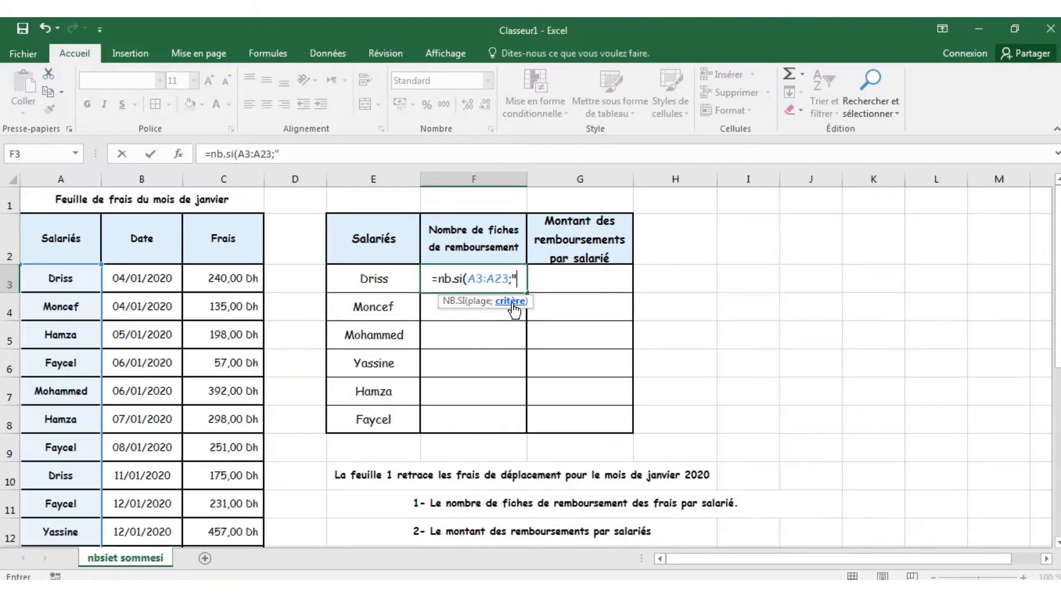
type("Driss")
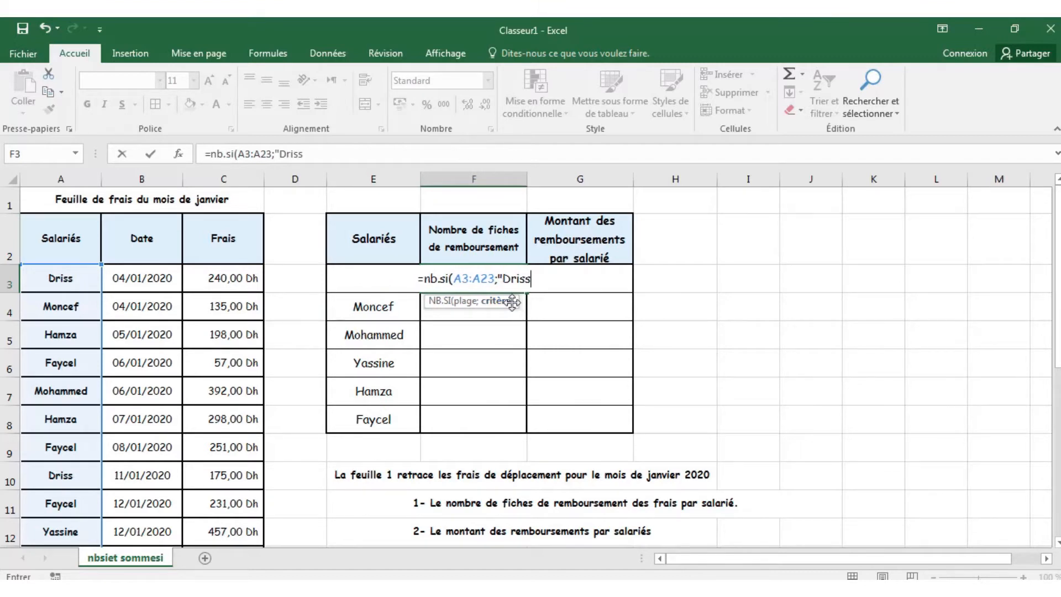
type("\"")
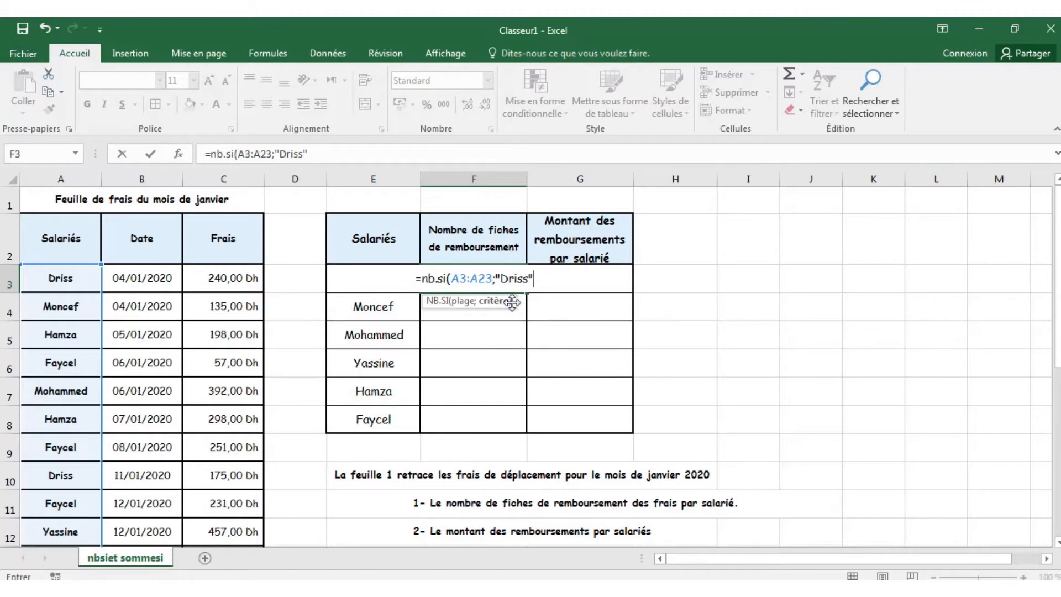
type(")")
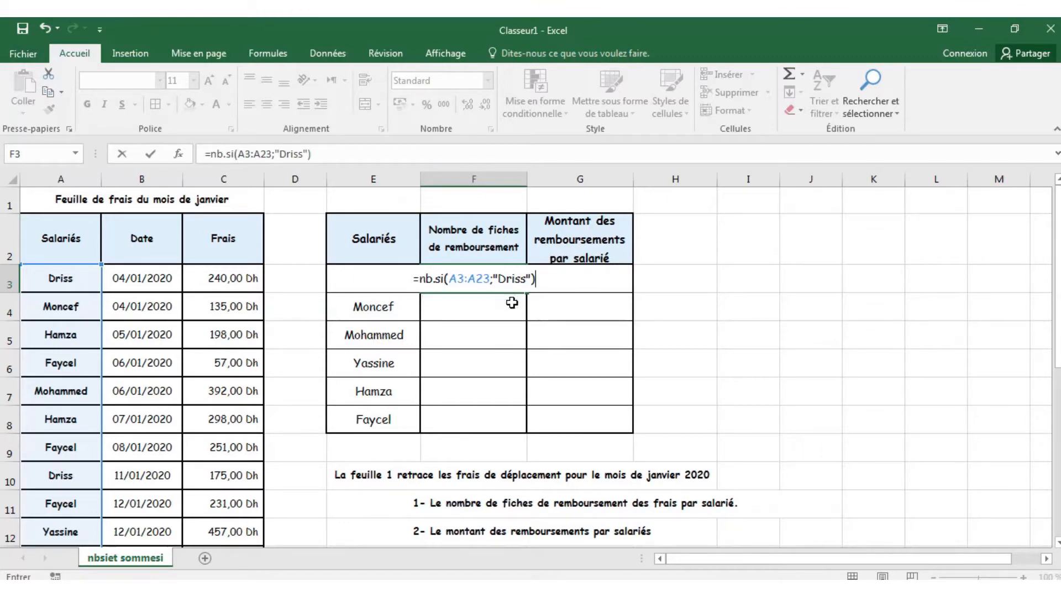
left_click(151, 154)
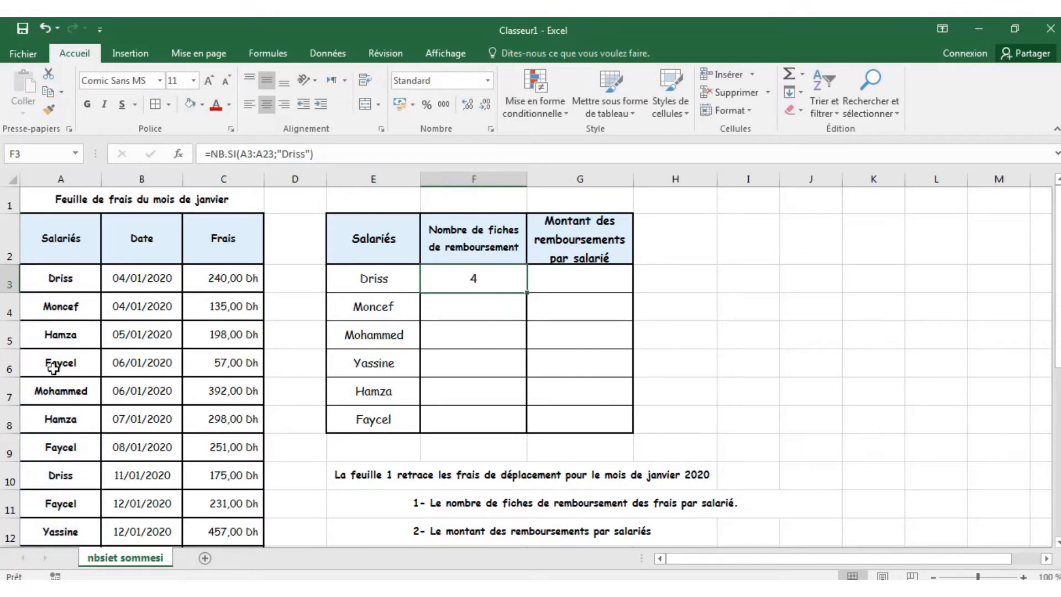
Enter an NB.SI formula in F4 over A3:A23 with the E4 employee's name as the quoted text criterion.
left_click(455, 308)
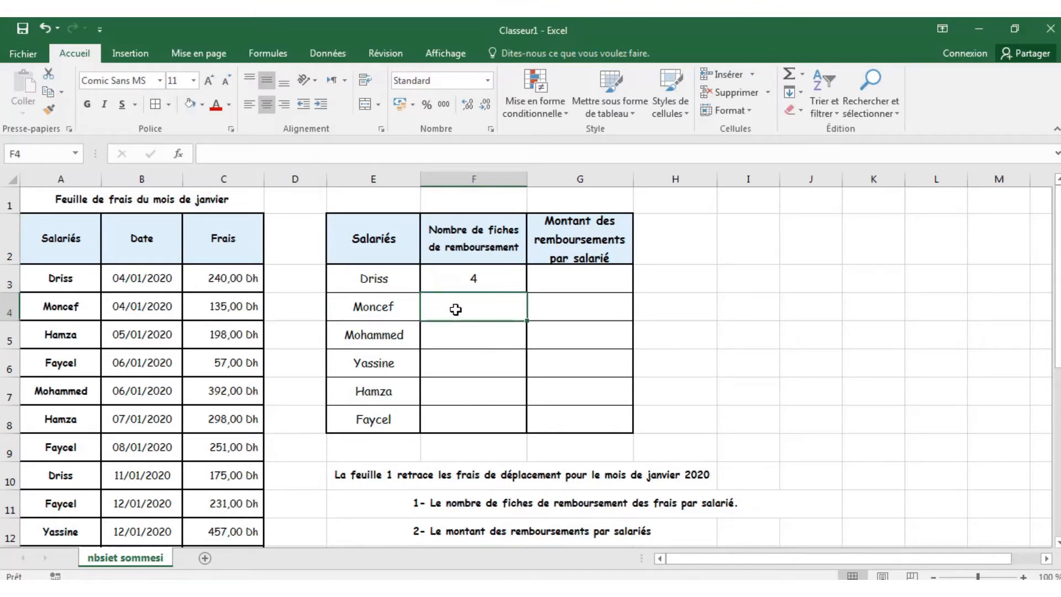
type("=nb")
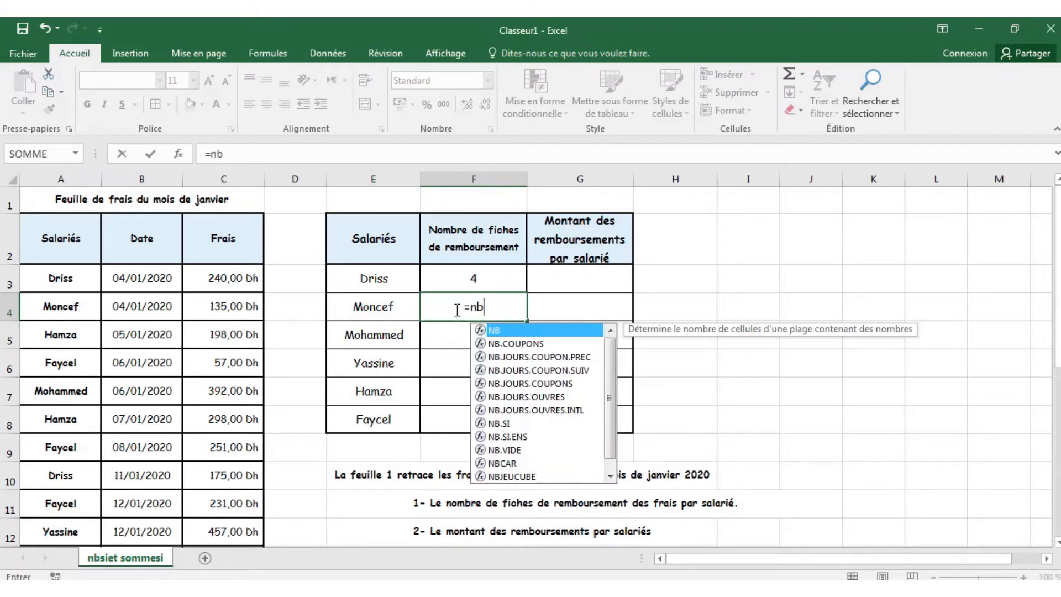
type(".si(")
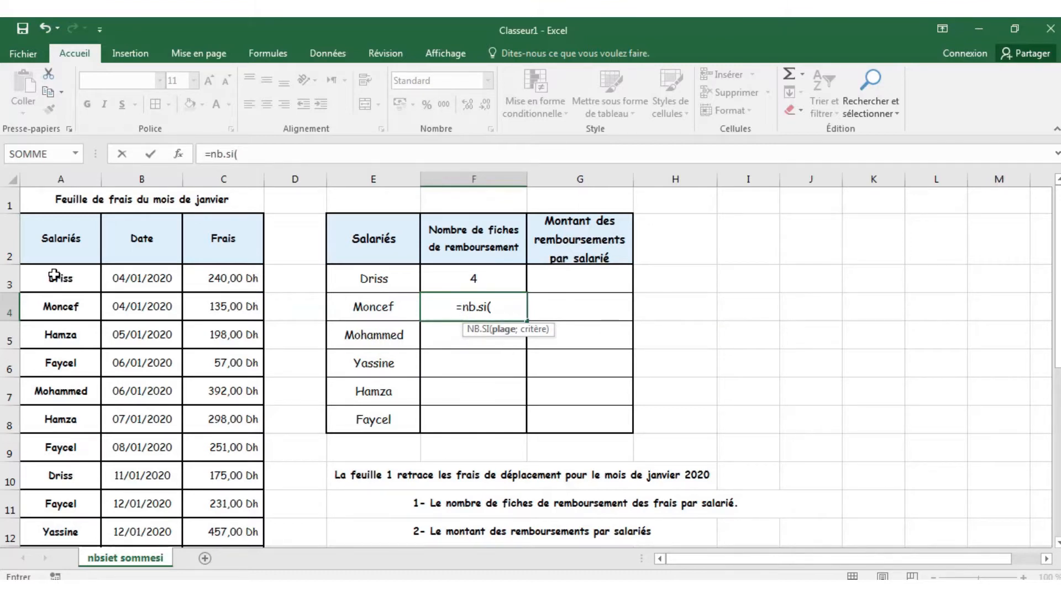
left_click_drag(53, 275, 52, 506)
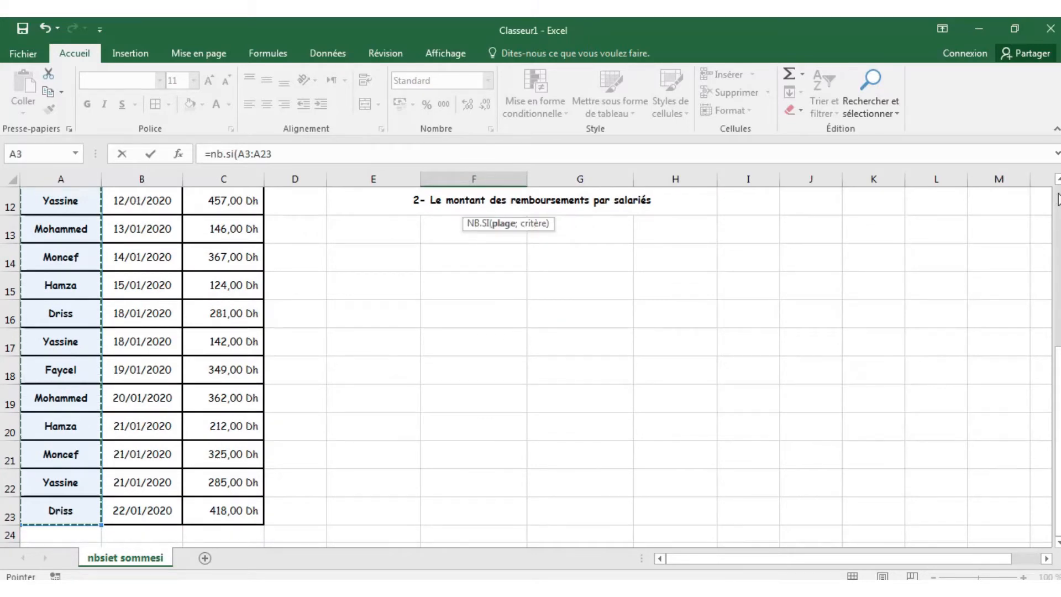
scroll(1057, 199, "up", 4)
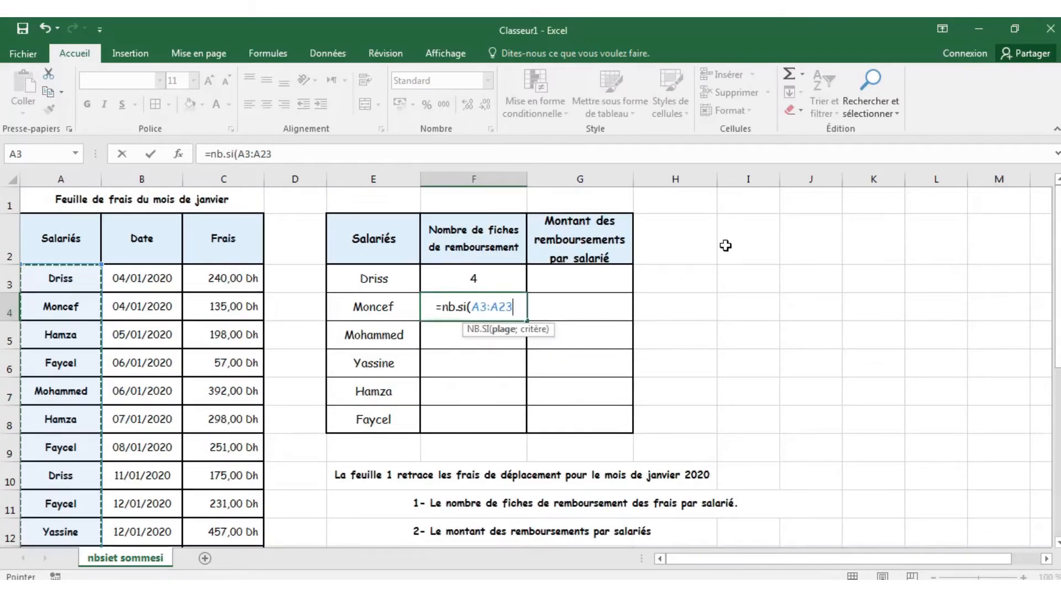
type(";")
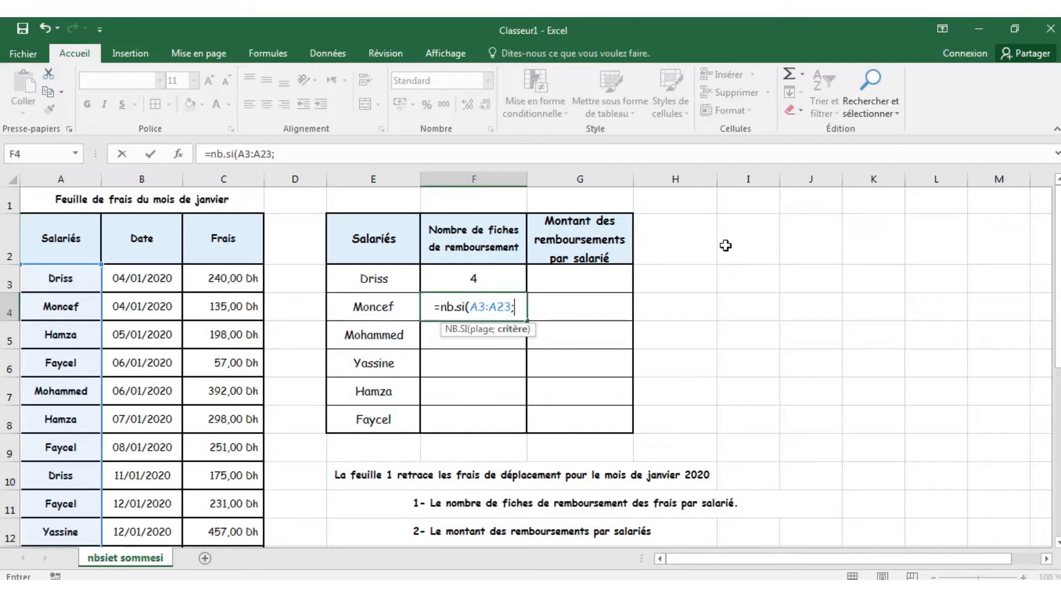
type("\"")
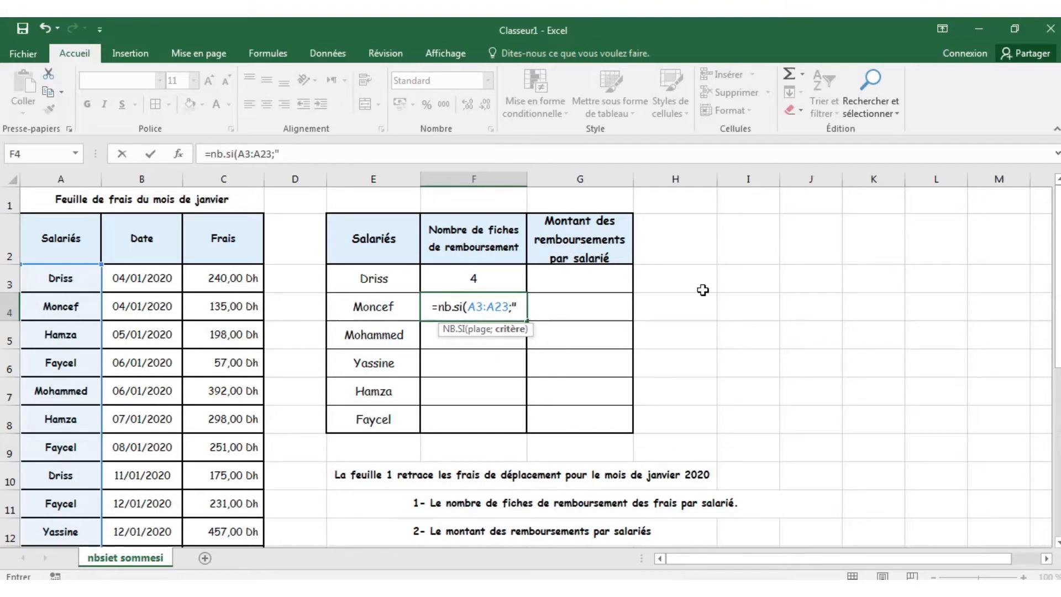
type("Monc")
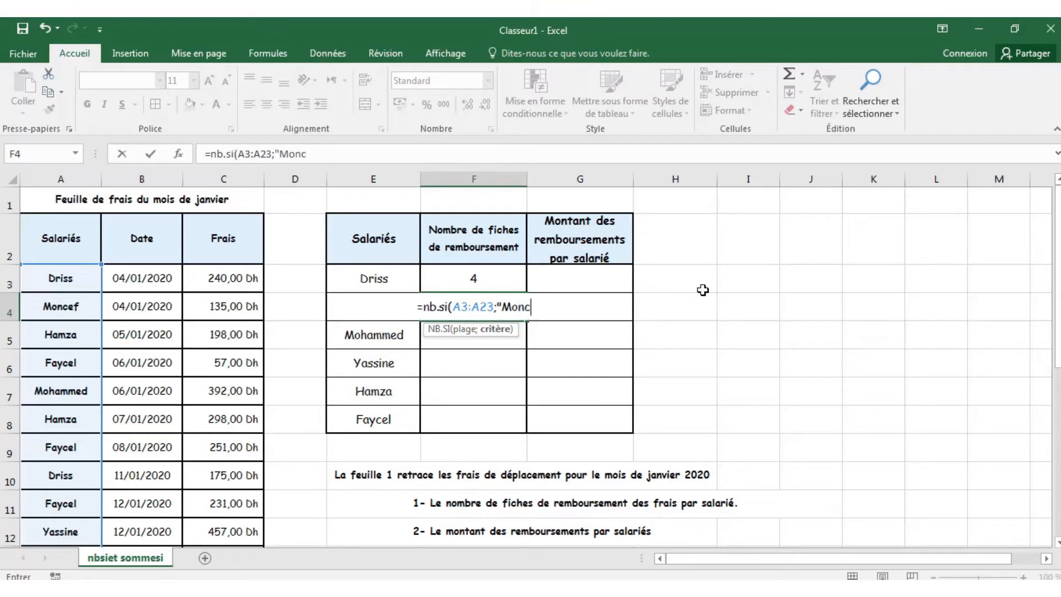
type("ef\"")
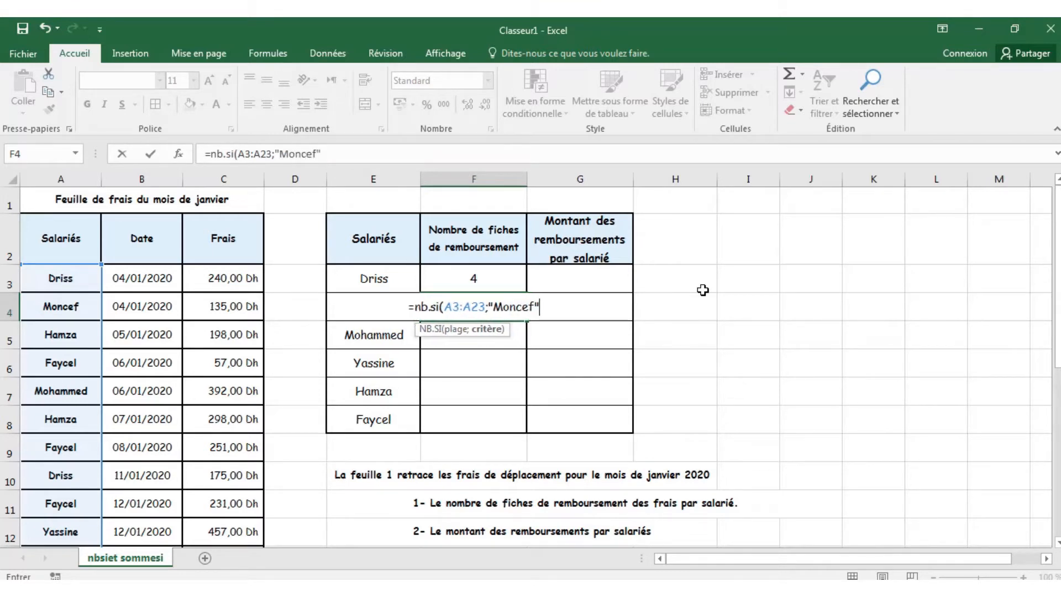
type(")")
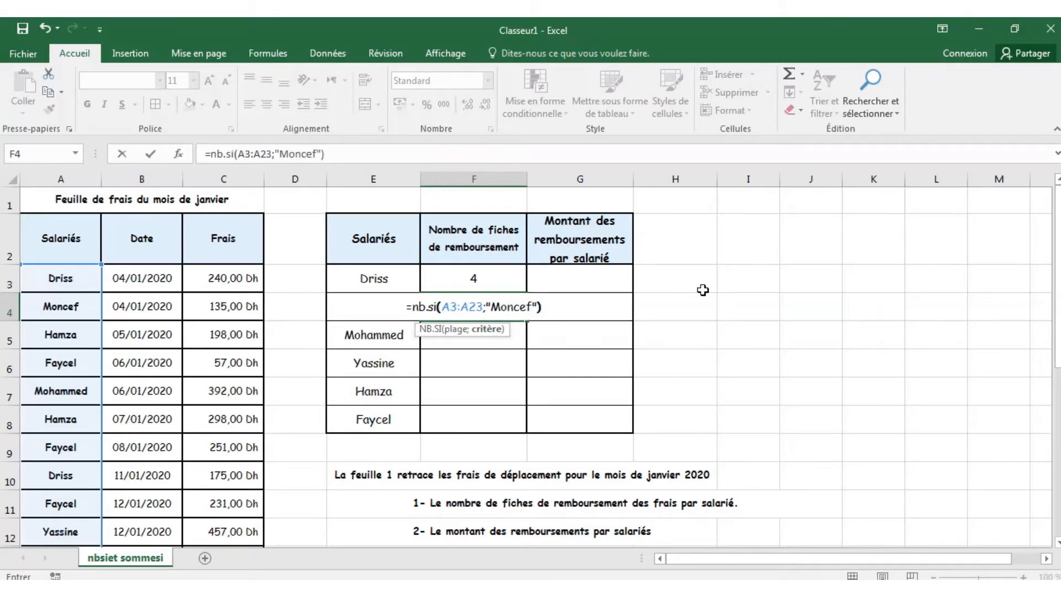
left_click(150, 154)
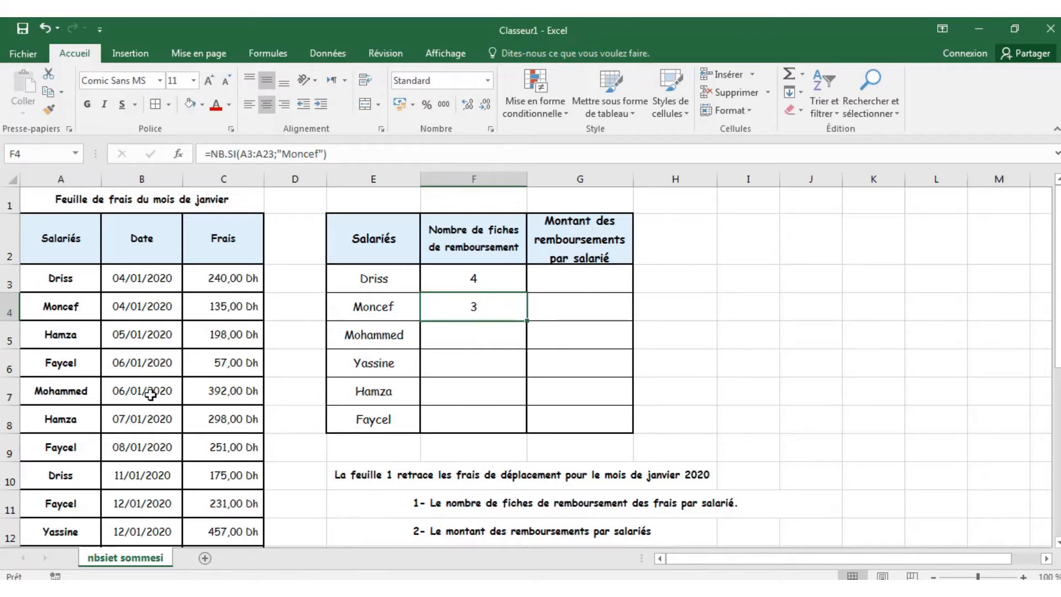
Make the range in F4's NB.SI formula absolute as $A$3:$A$23, keeping the name criterion.
left_click(486, 339)
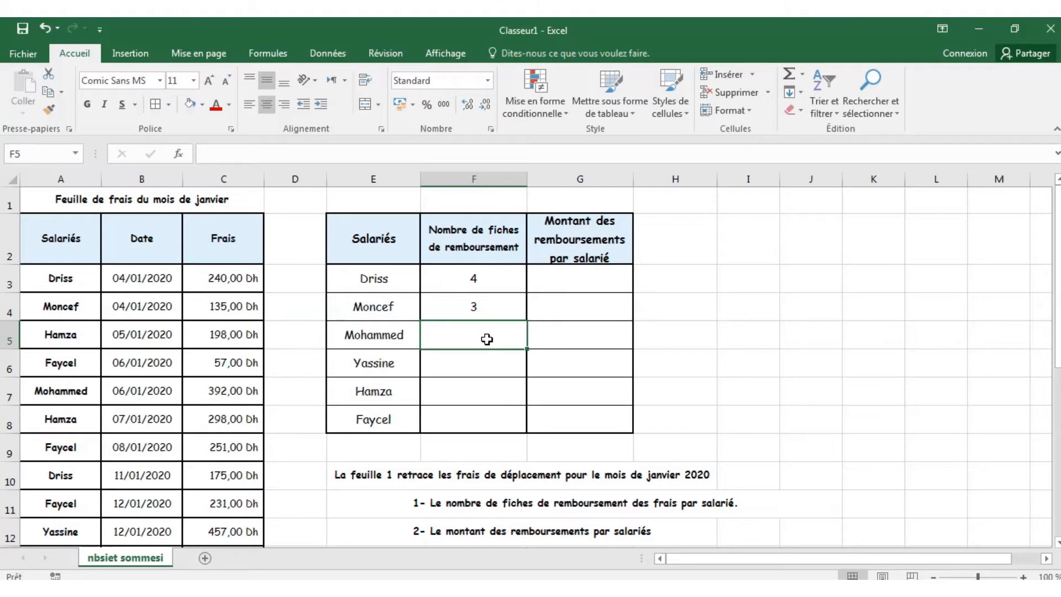
left_click(481, 315)
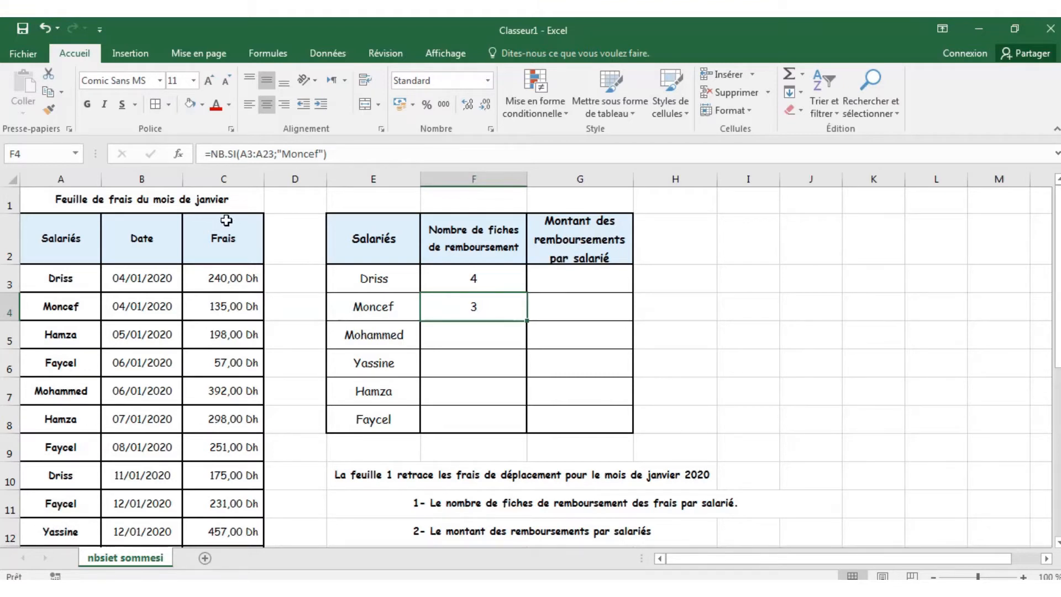
left_click(244, 154)
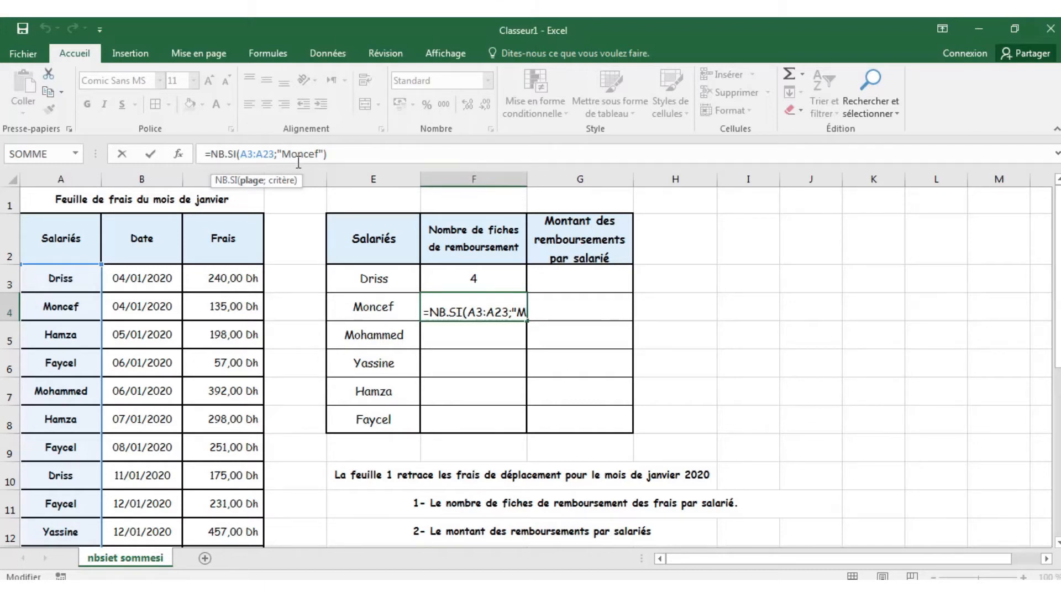
type("$")
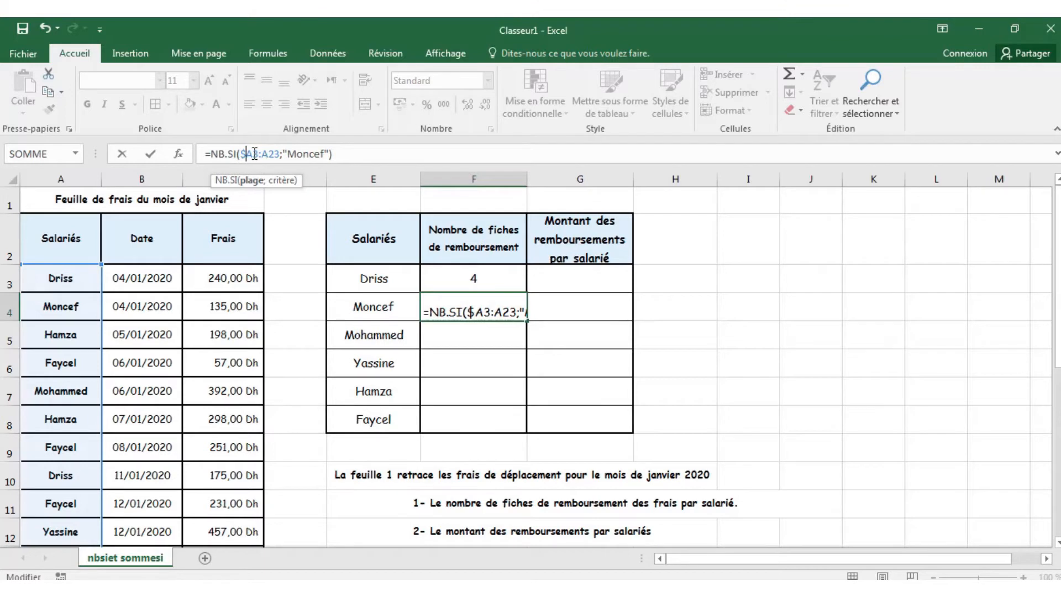
left_click(254, 154)
type("$")
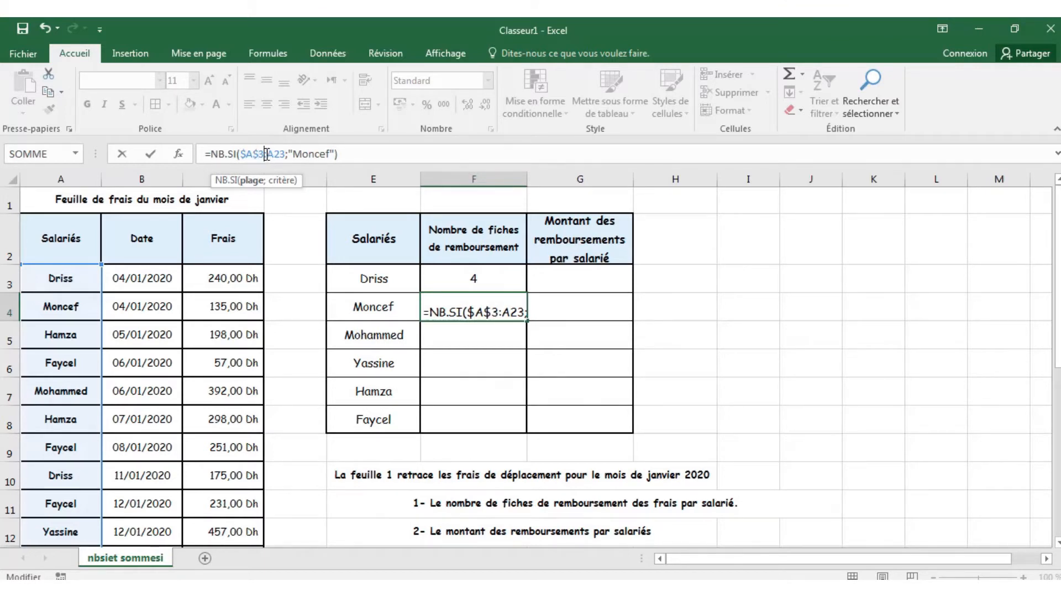
left_click(266, 154)
type("$")
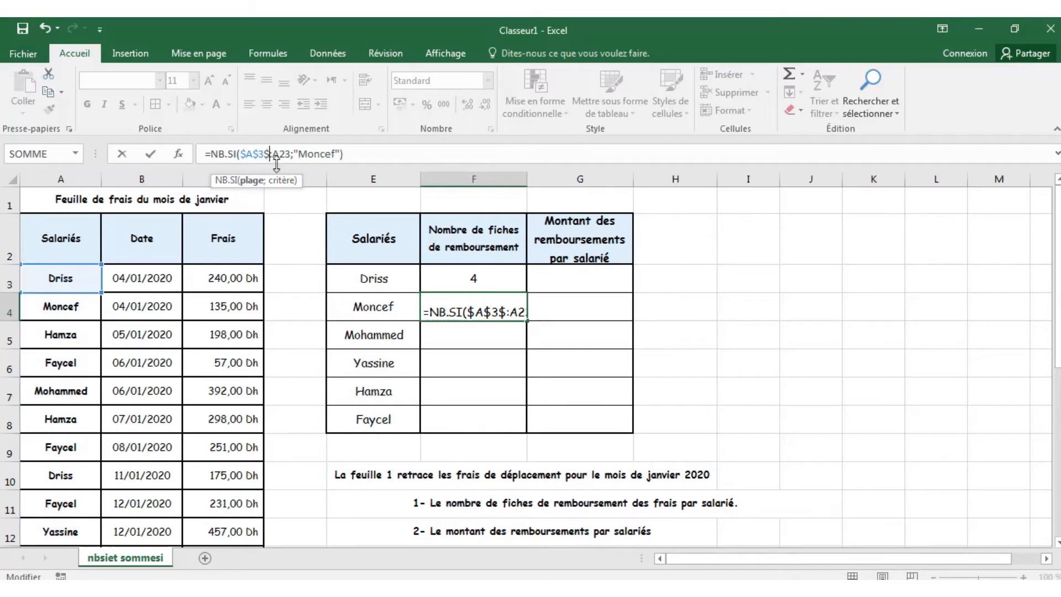
key("BackSpace")
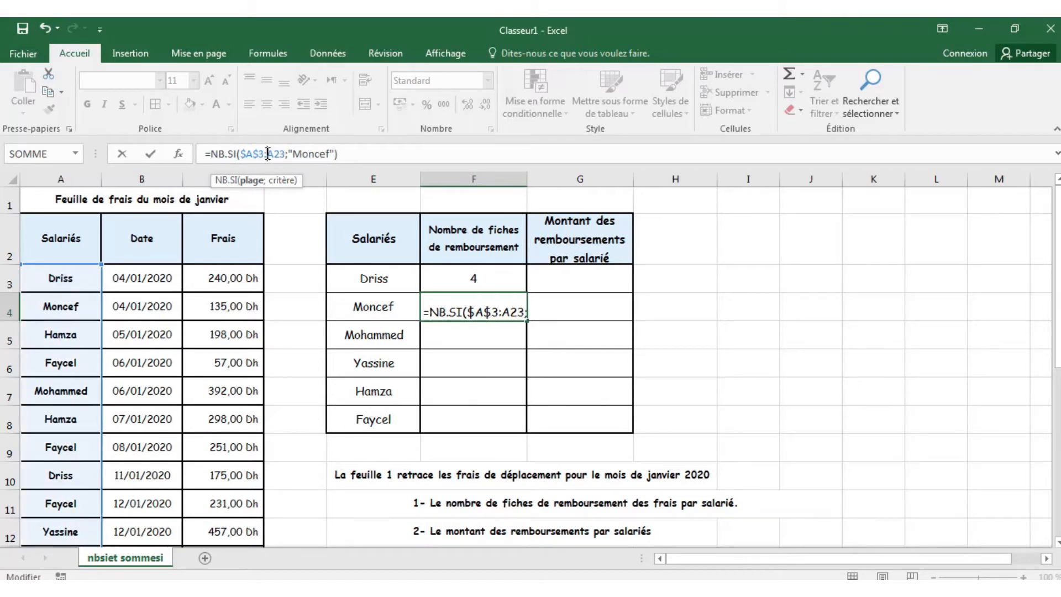
left_click(268, 154)
type("$")
left_click(280, 154)
type("$A$")
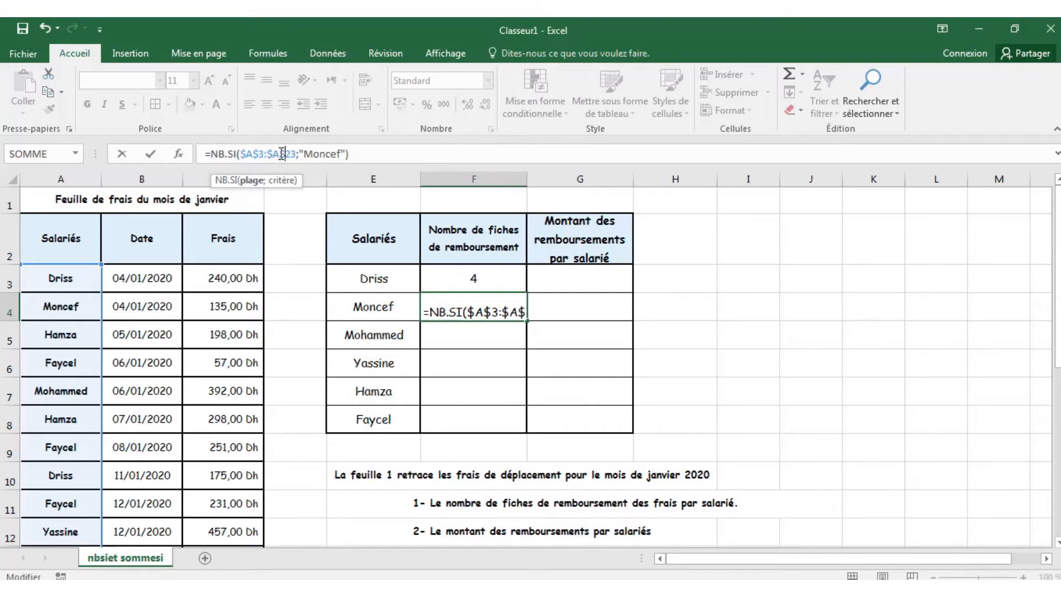
left_click(150, 155)
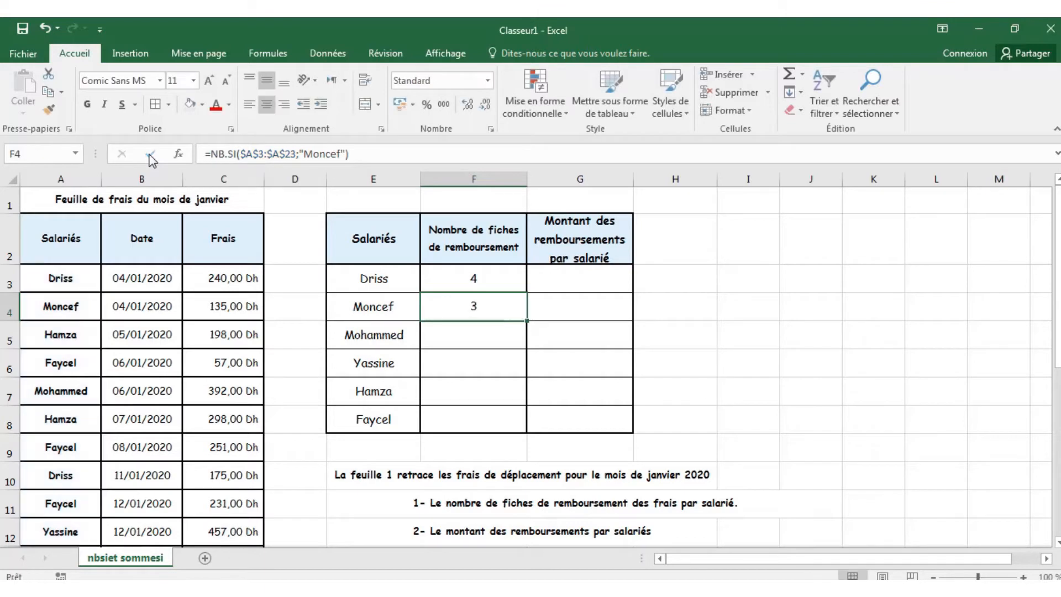
Copy the NB.SI formula from F4 into F5.
left_click(49, 94)
left_click(479, 338)
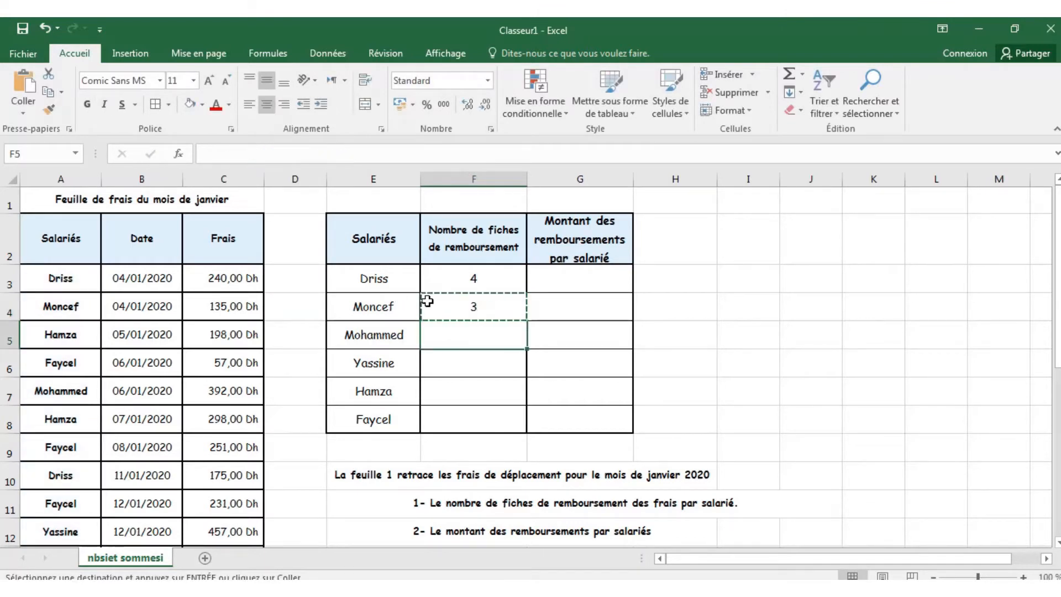
left_click(21, 81)
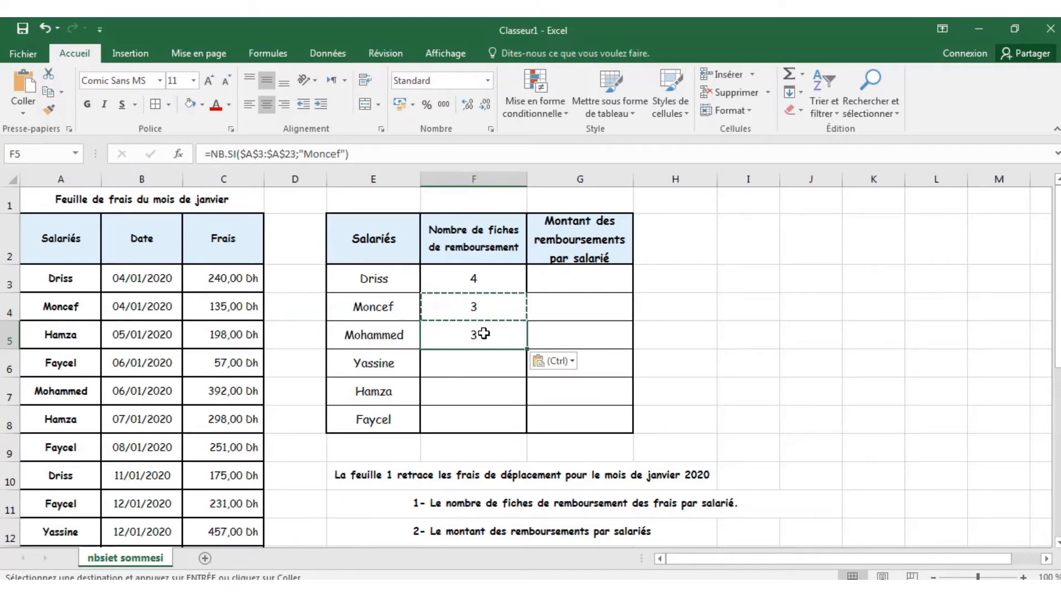
key("Escape")
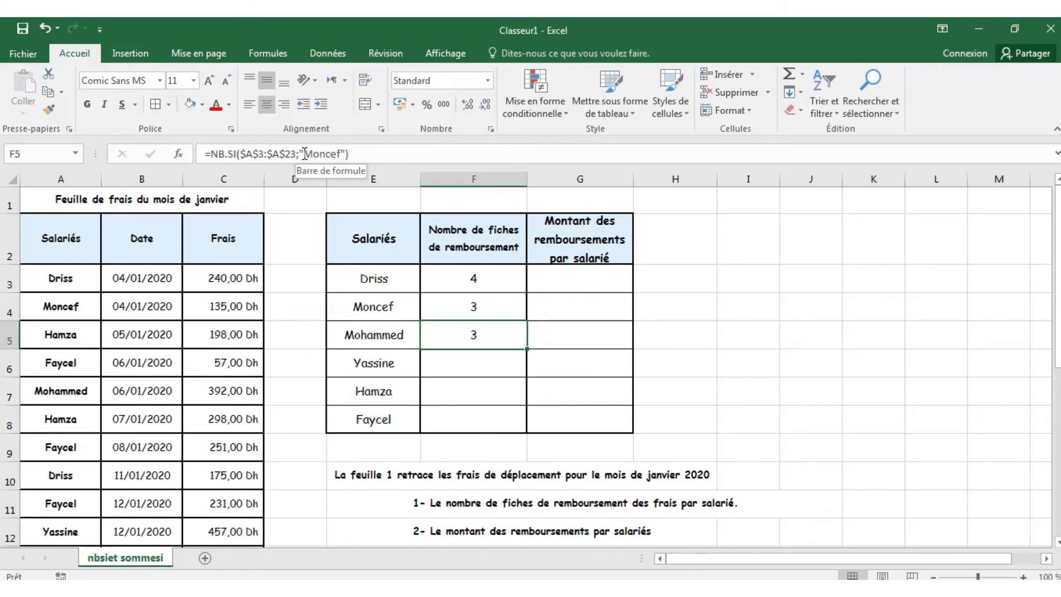
Replace the quoted name criterion in F5's NB.SI formula with the E5 employee's name.
left_click_drag(305, 153, 342, 160)
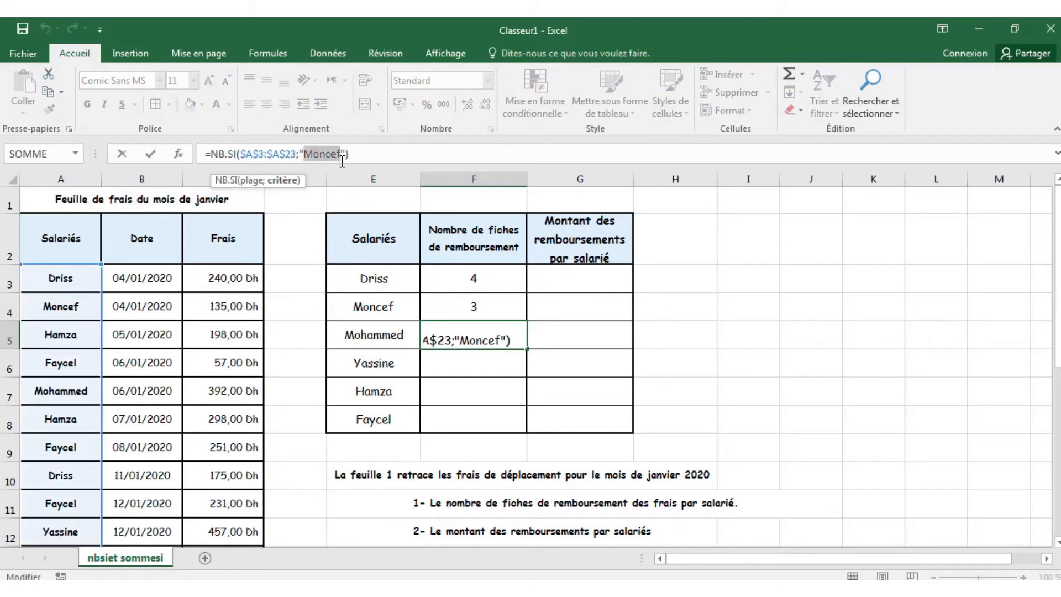
type("Mohammed")
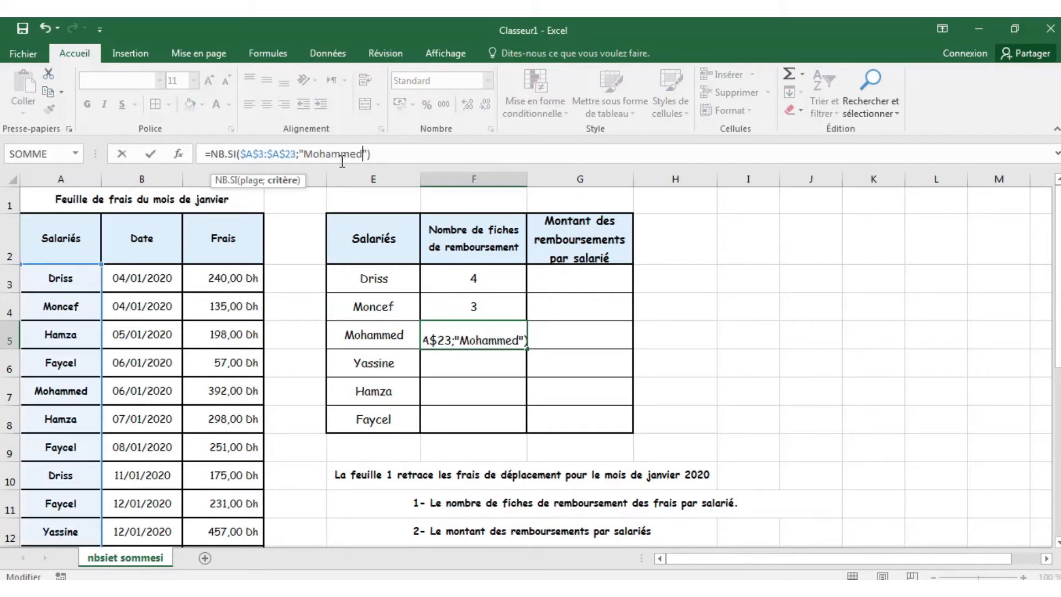
left_click(150, 153)
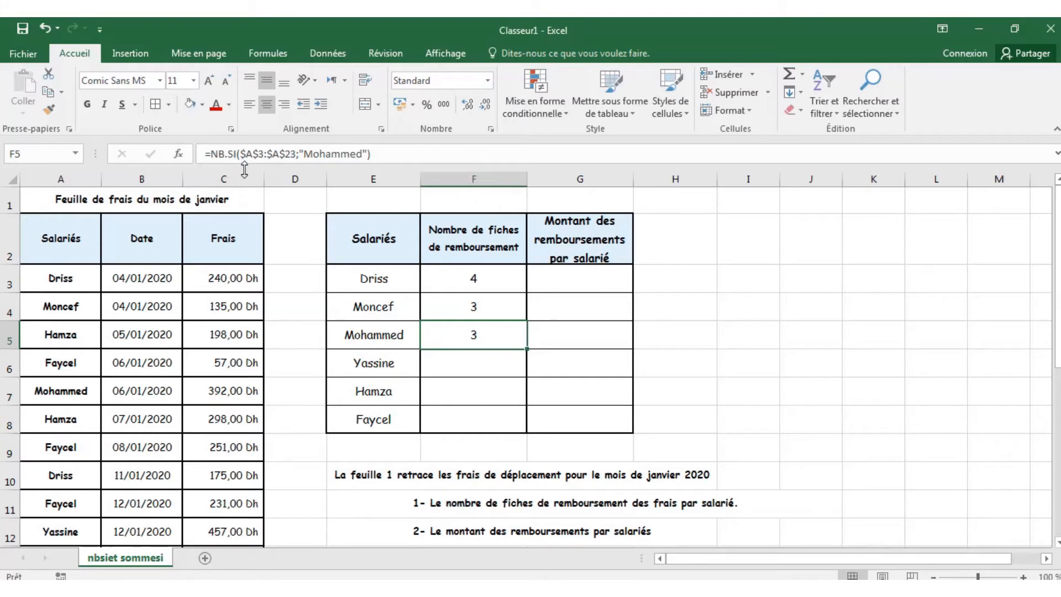
Enter a SOMME.SI formula in G3 with range A3:A23, the E3 employee's name as quoted criterion, and sum range C3:C23.
left_click(563, 287)
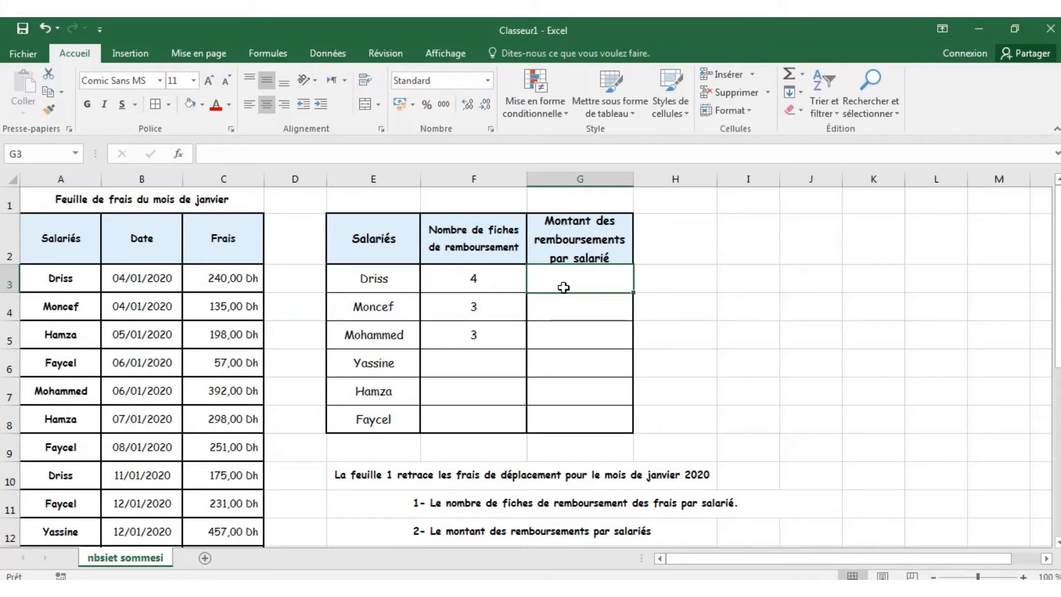
type("=")
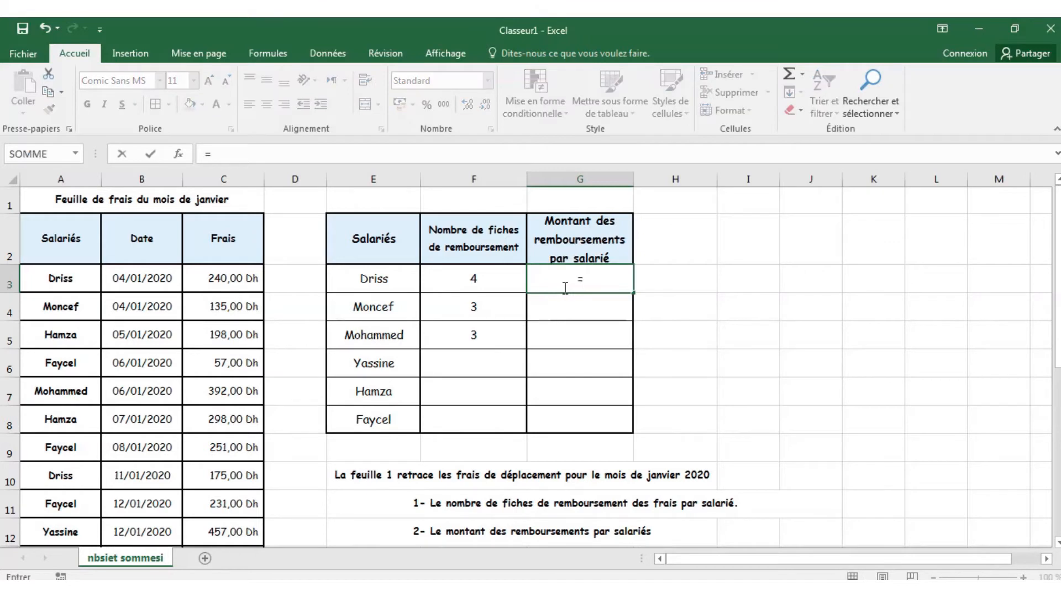
type("somme")
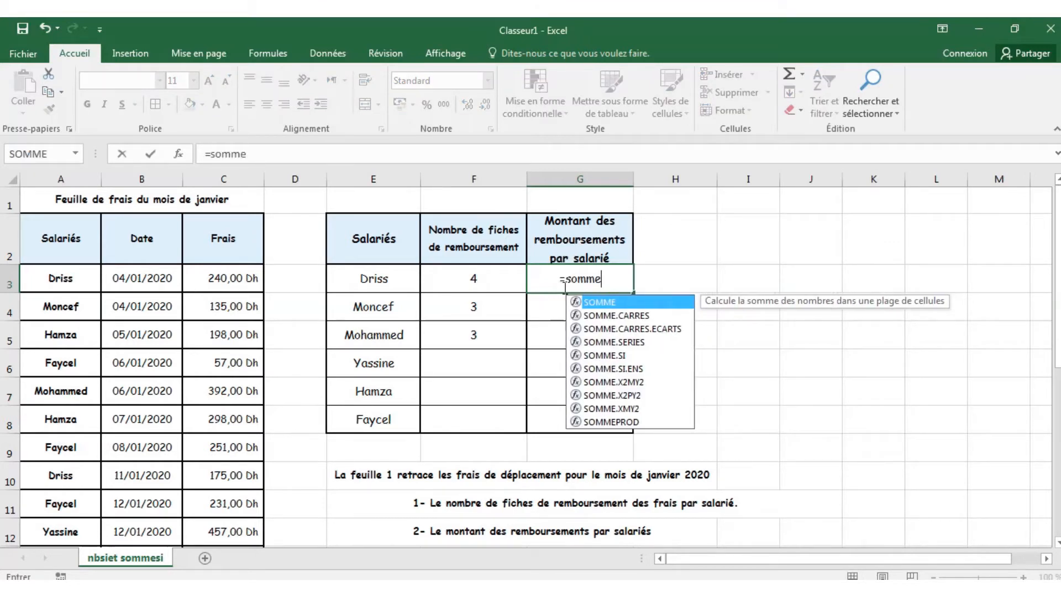
type(".s")
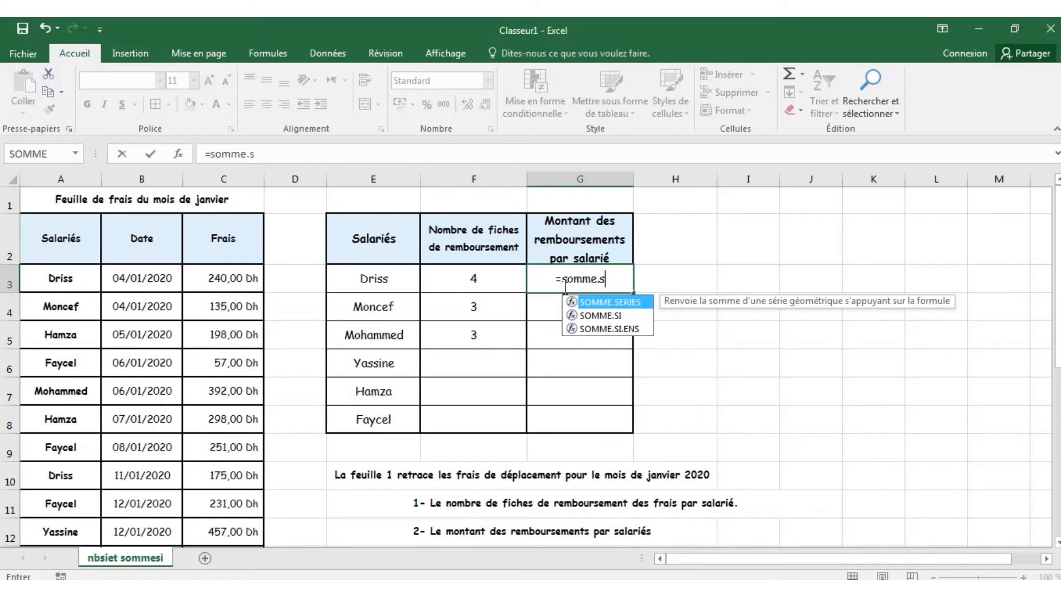
type("i(")
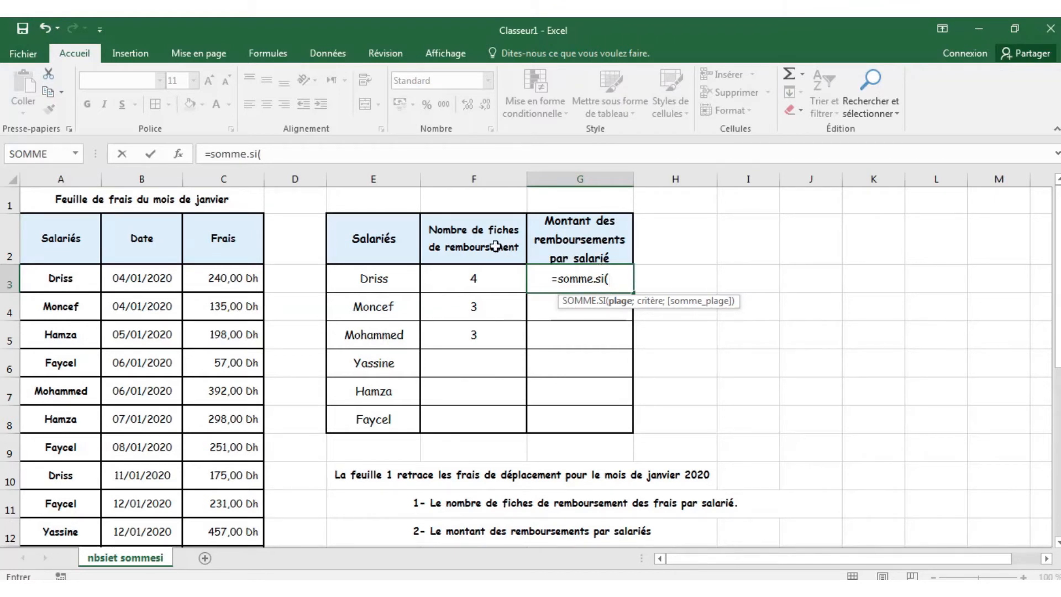
left_click_drag(60, 278, 60, 524)
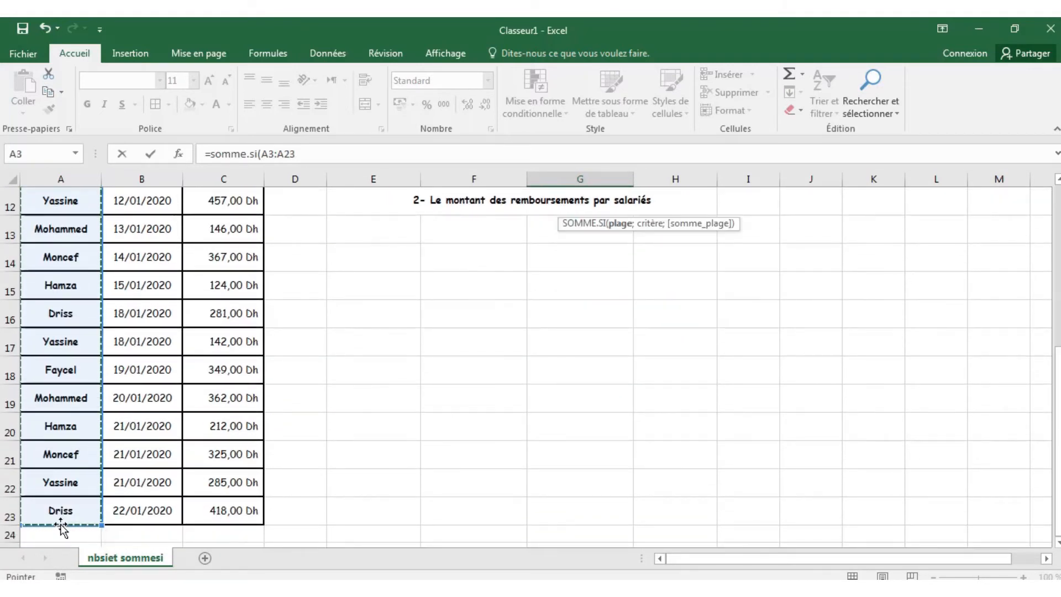
left_click(1056, 203)
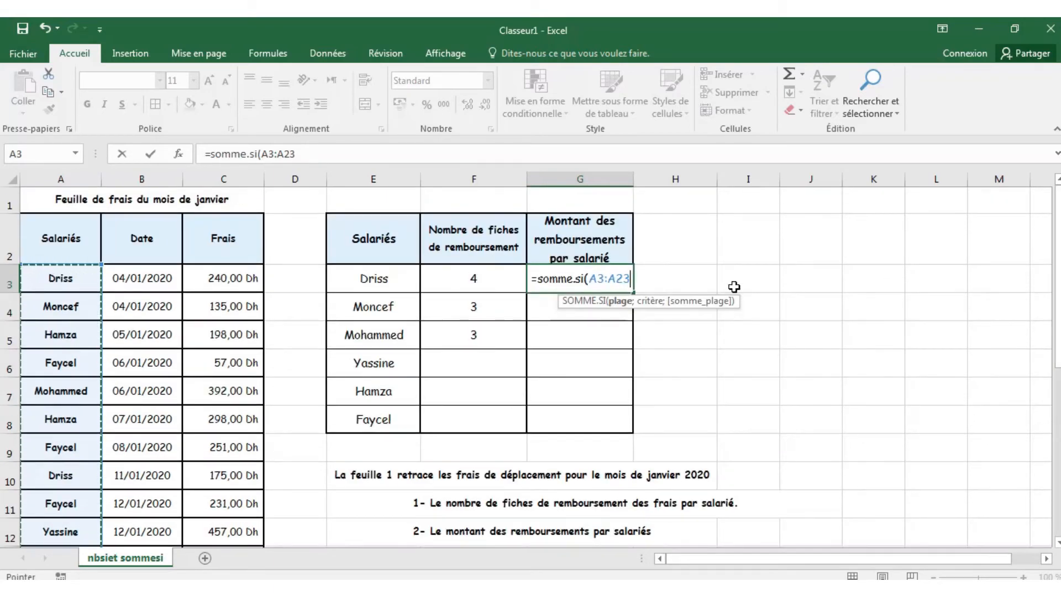
type(";")
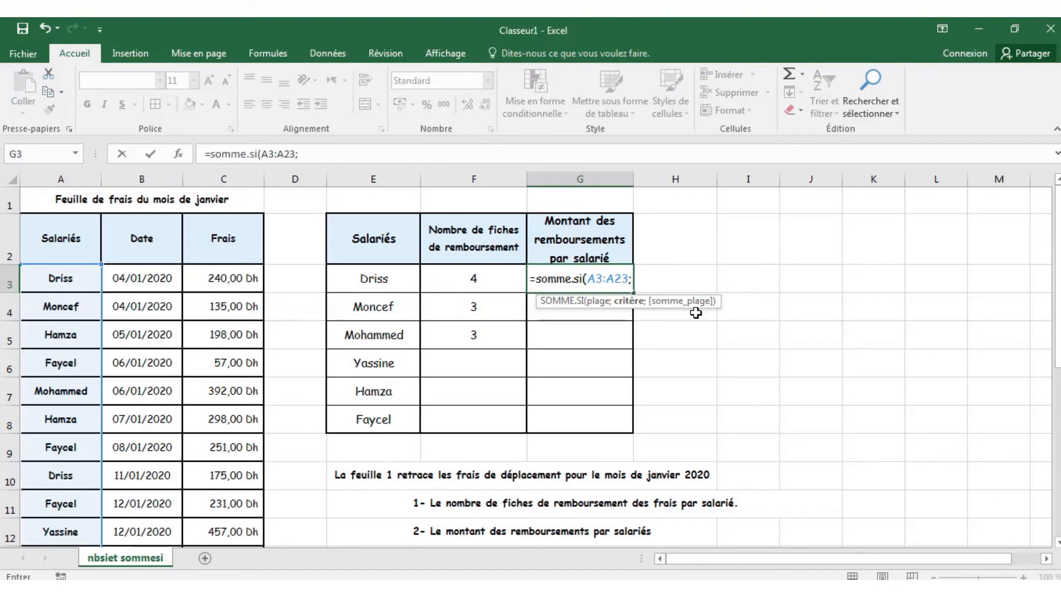
type("\"")
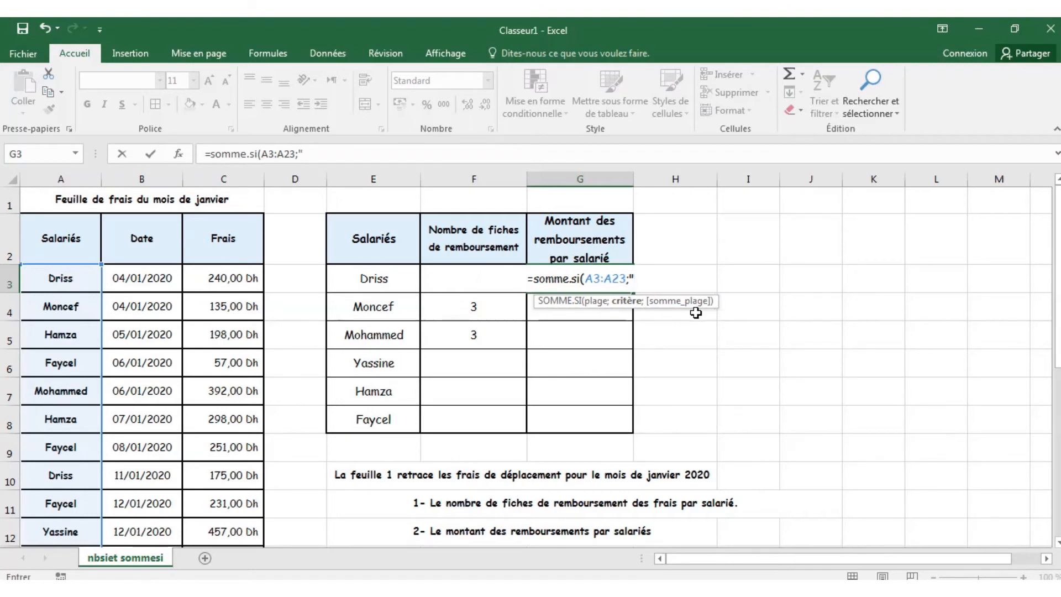
type("Driss")
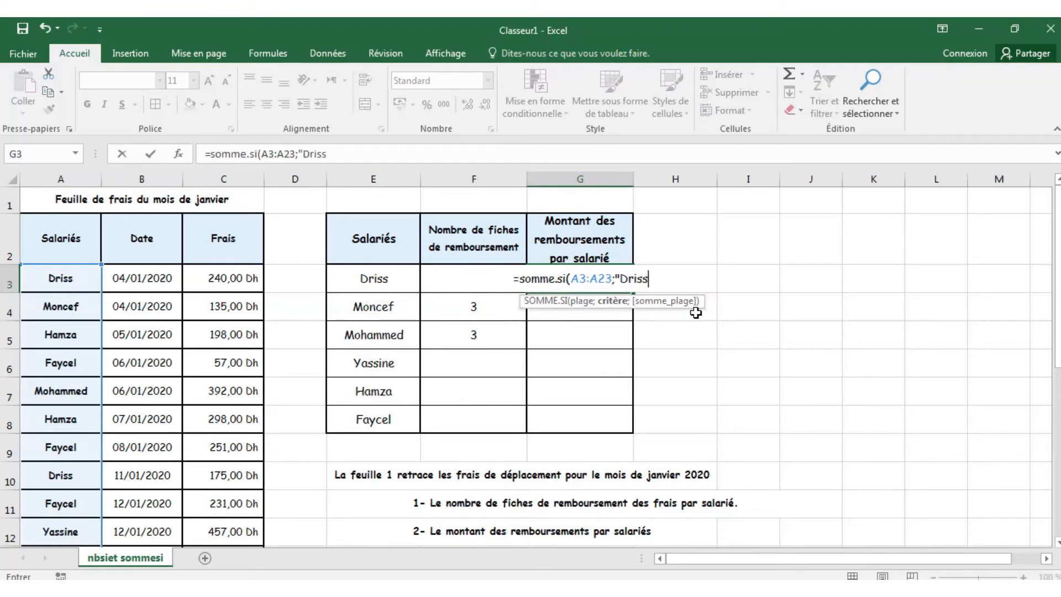
type("\"")
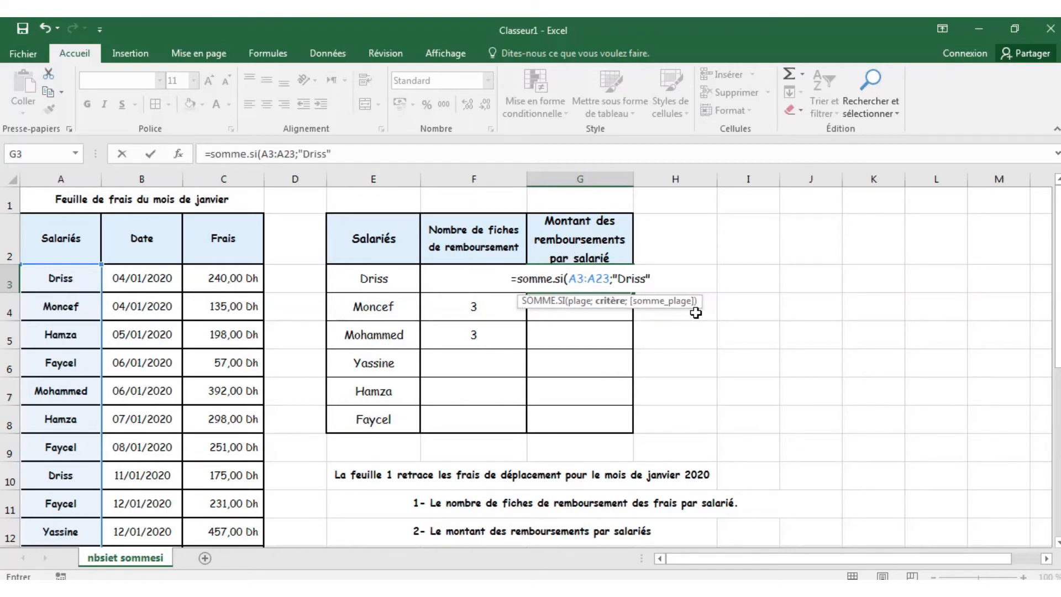
type(";")
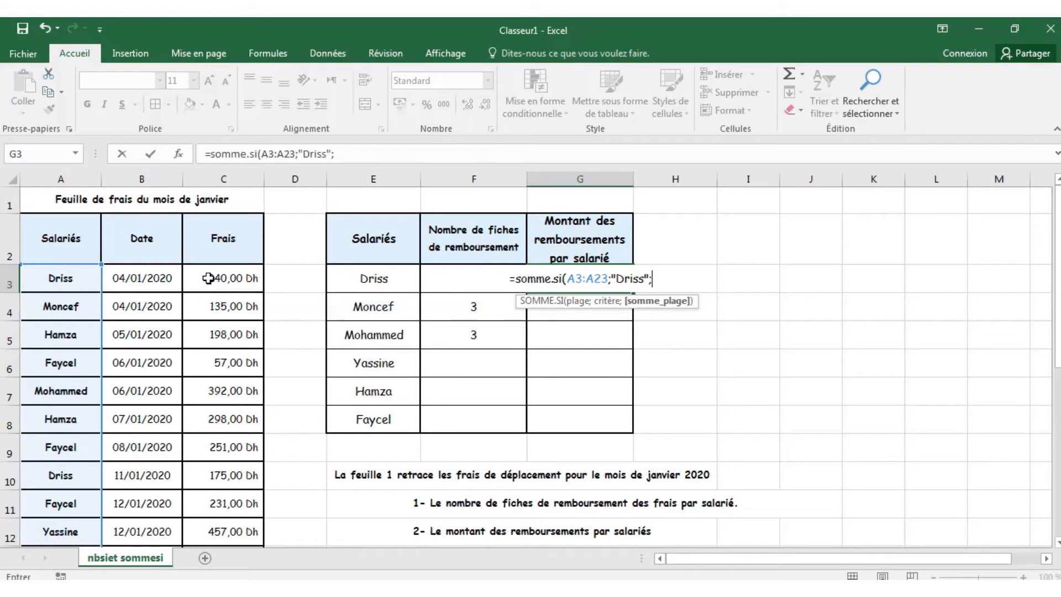
left_click_drag(207, 278, 237, 516)
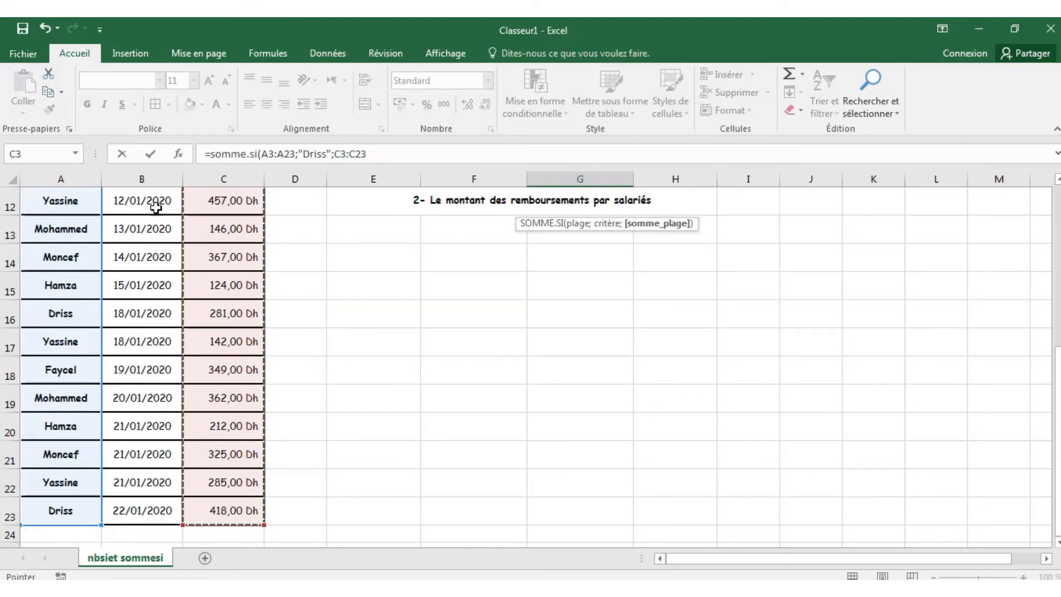
left_click(151, 154)
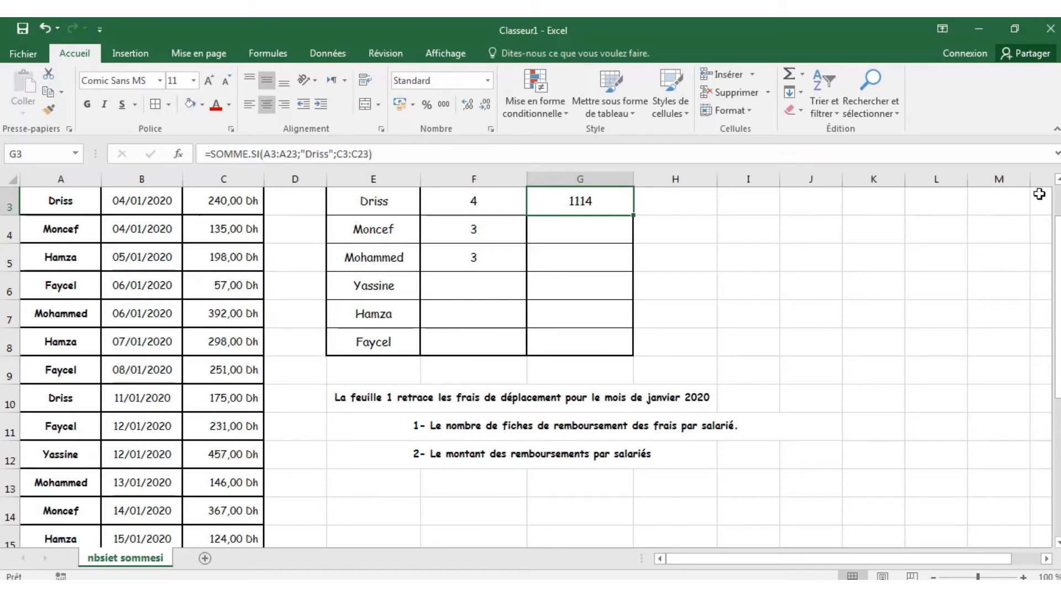
Apply the Dh accounting number format to cell G1 and to the reimbursement amount in G3.
key("Up")
key("Up")
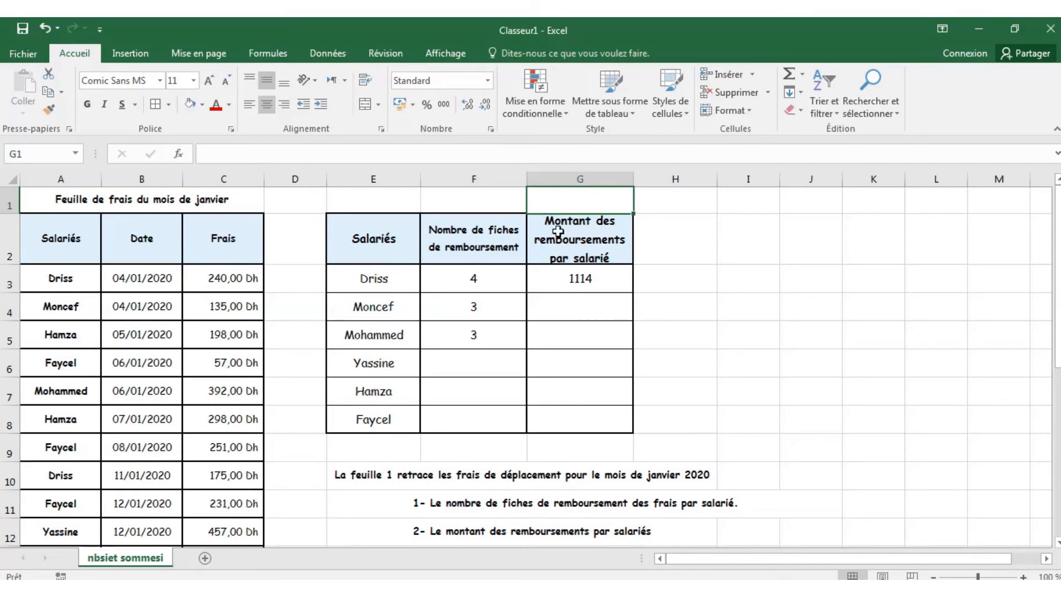
left_click(412, 105)
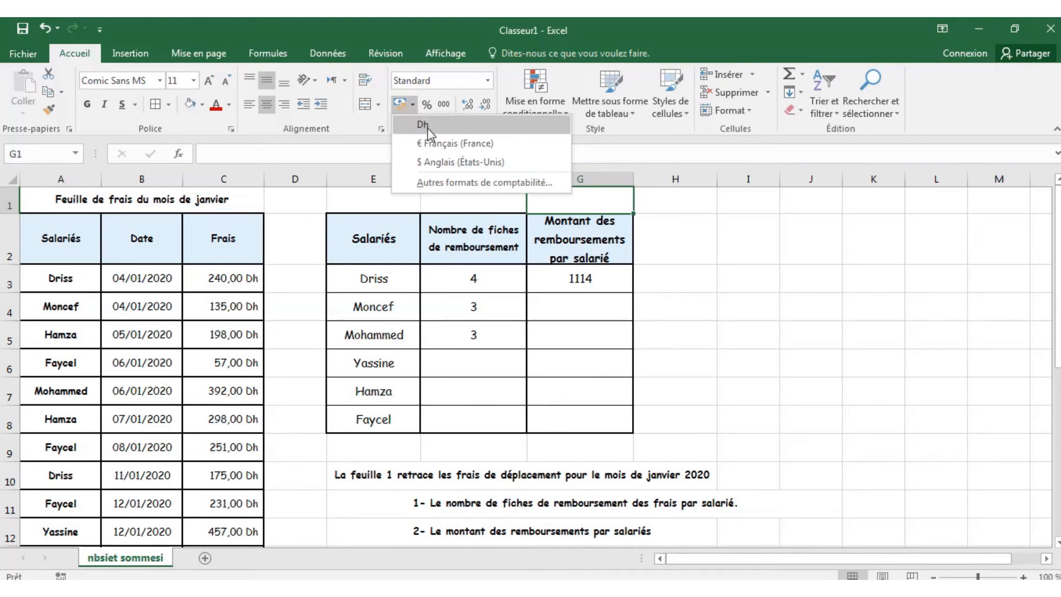
left_click(429, 126)
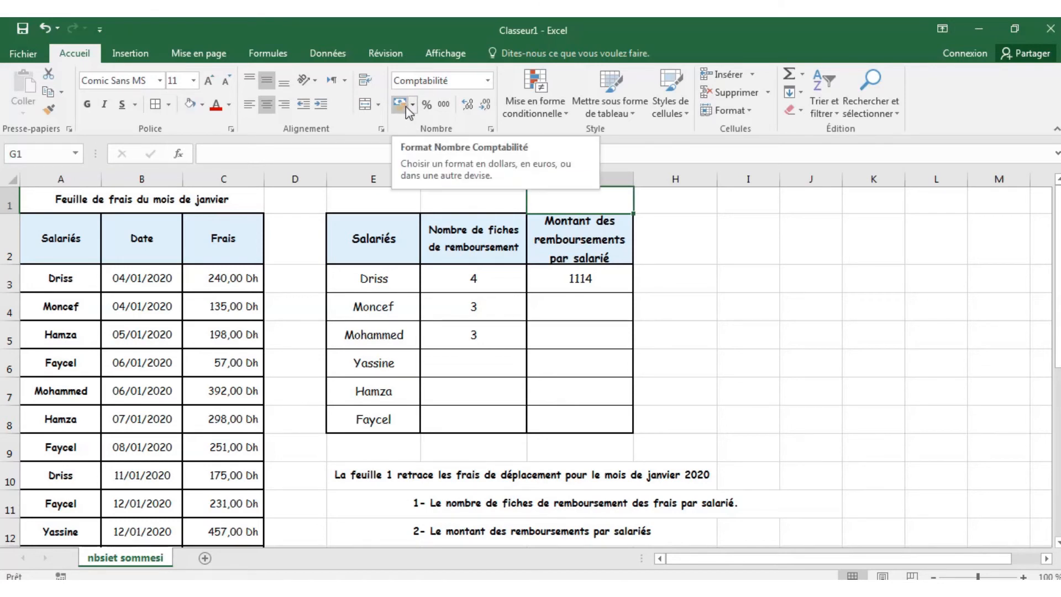
left_click(580, 285)
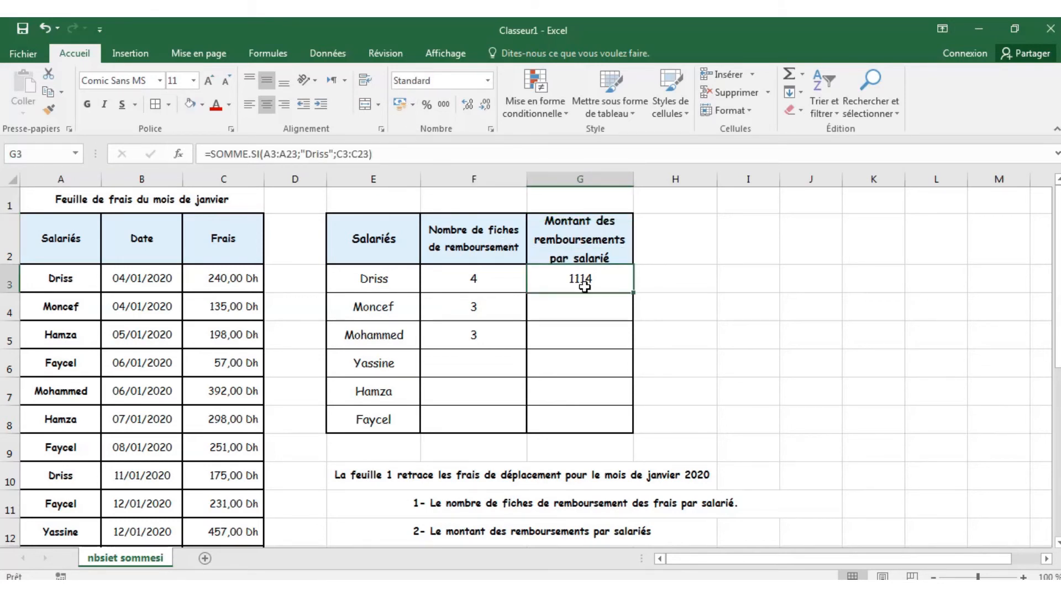
left_click(413, 105)
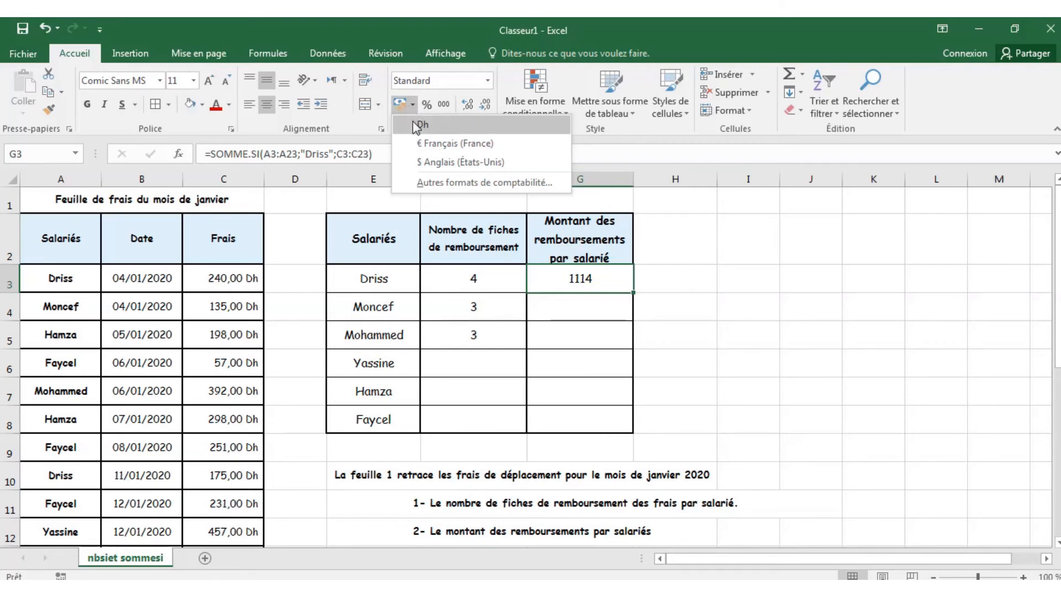
left_click(417, 125)
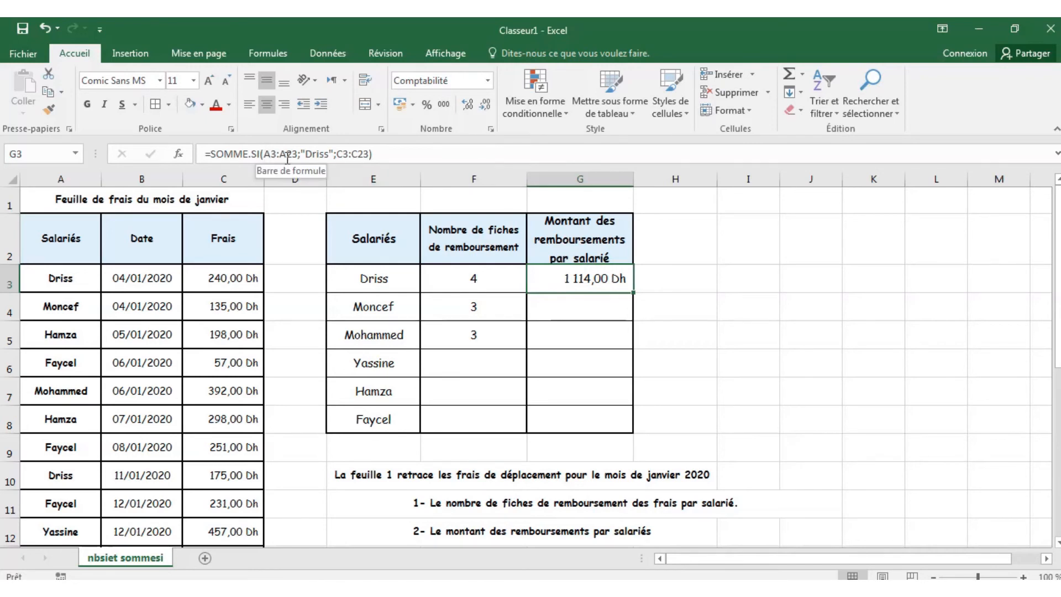
Start a SOMME.SI formula in G4 with A3:A23 as the criteria range.
left_click(585, 314)
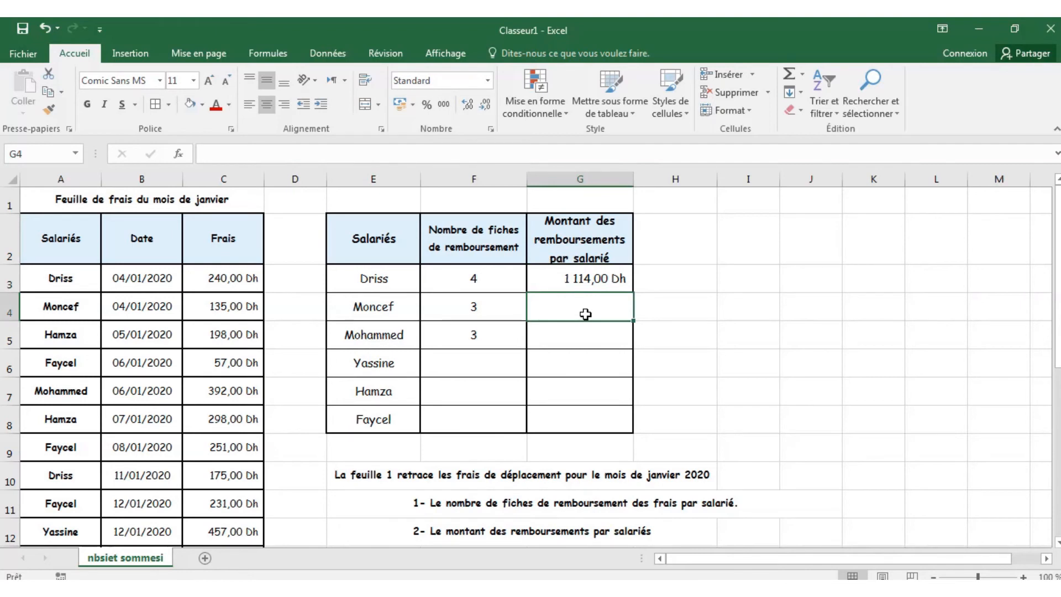
type("=")
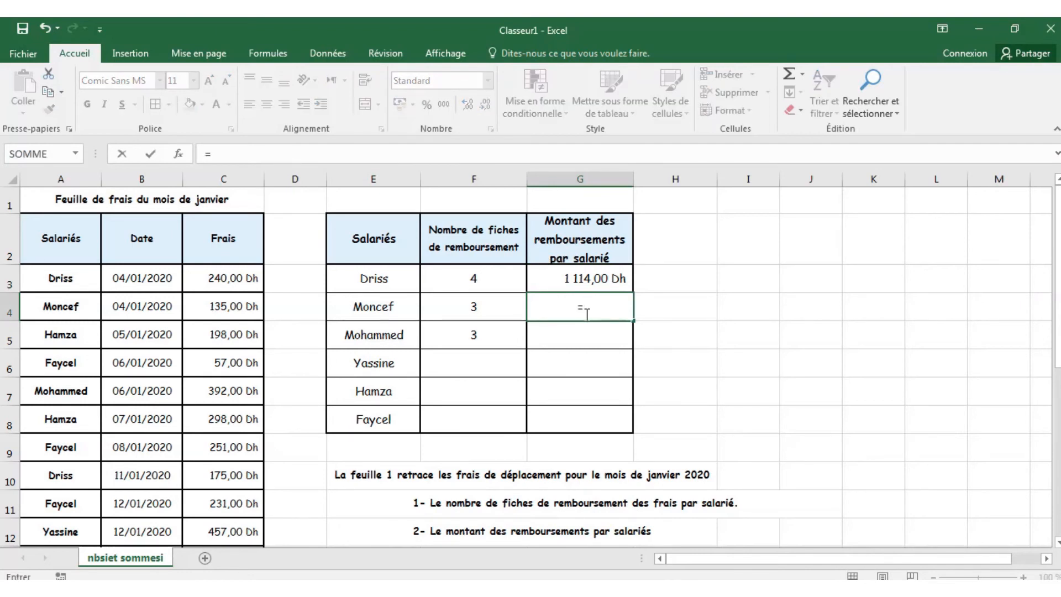
type("somme")
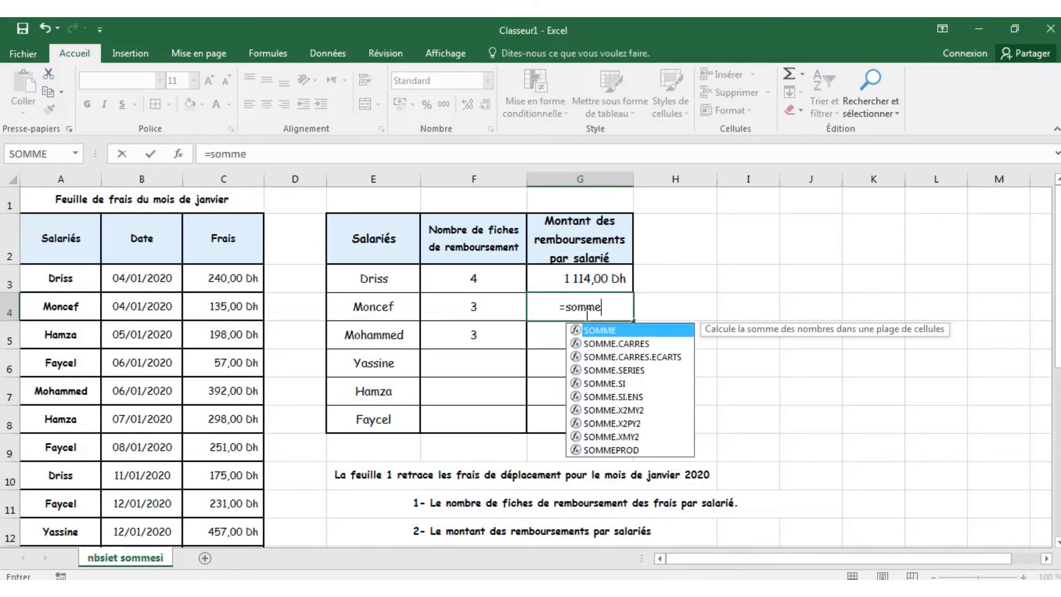
type(".si(")
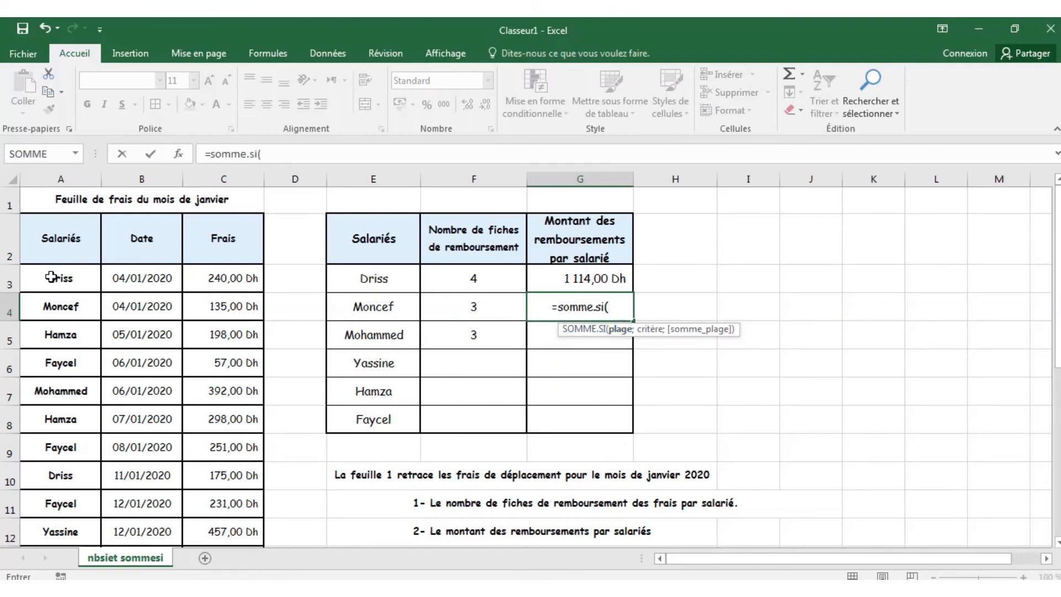
left_click_drag(50, 277, 46, 519)
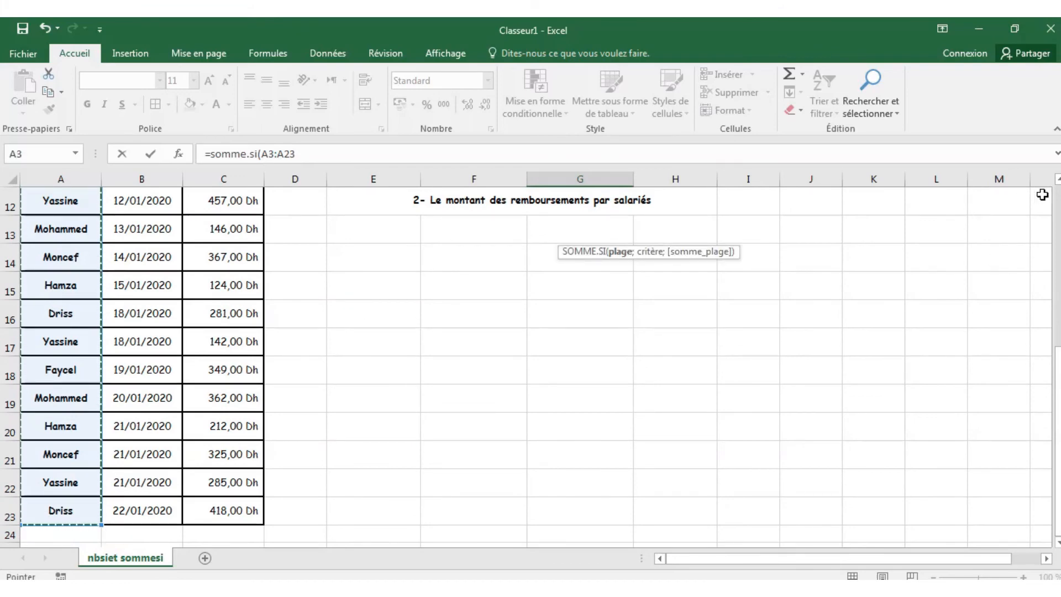
left_click(1055, 205)
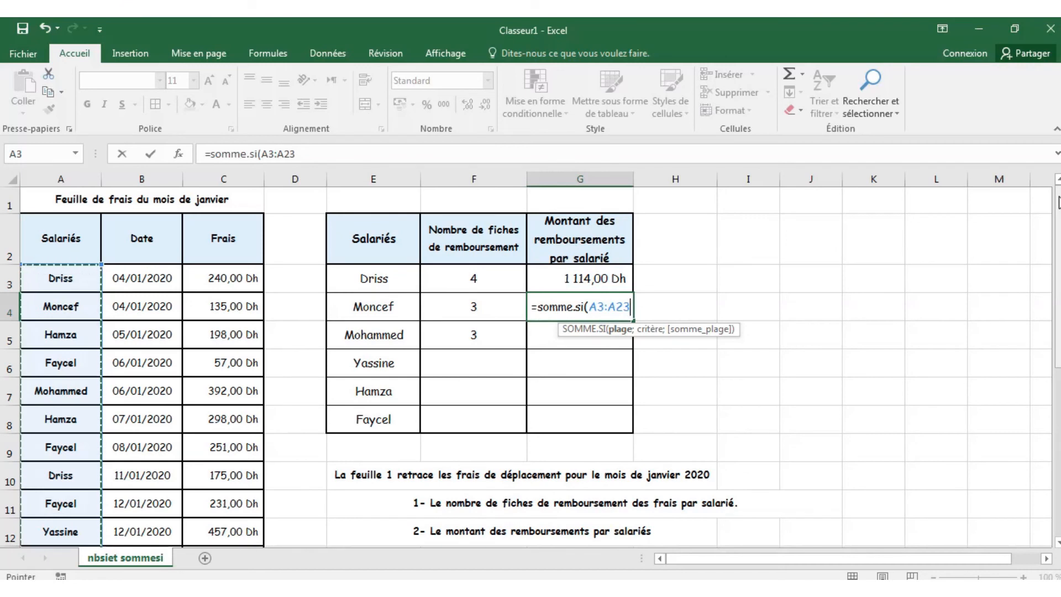
Complete G4's formula with the E4 employee's name as quoted criterion and sum range C3:C23, and apply the Dh accounting format.
type(";")
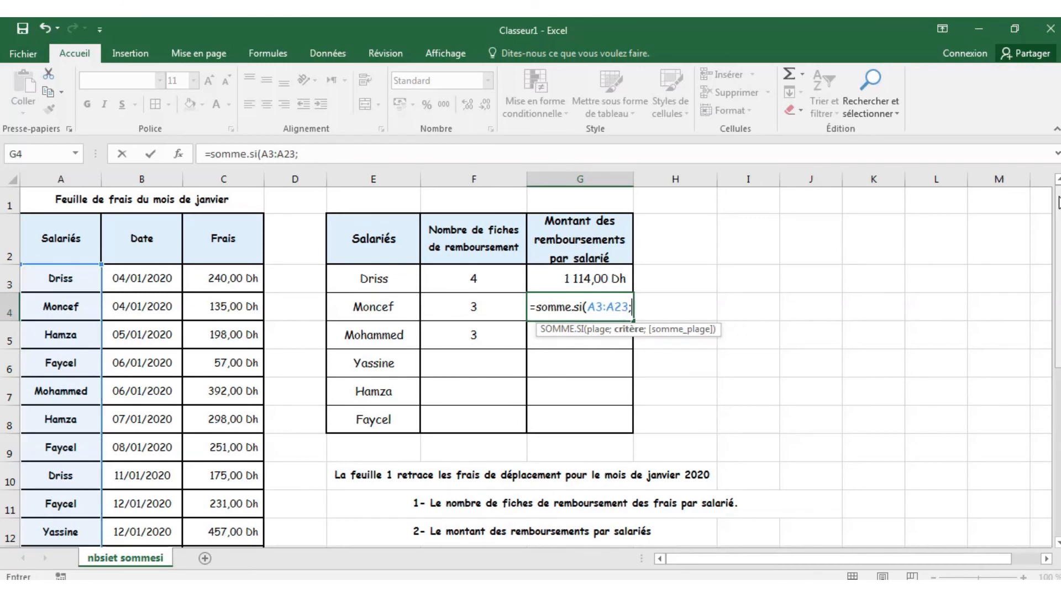
type("\"Moncef")
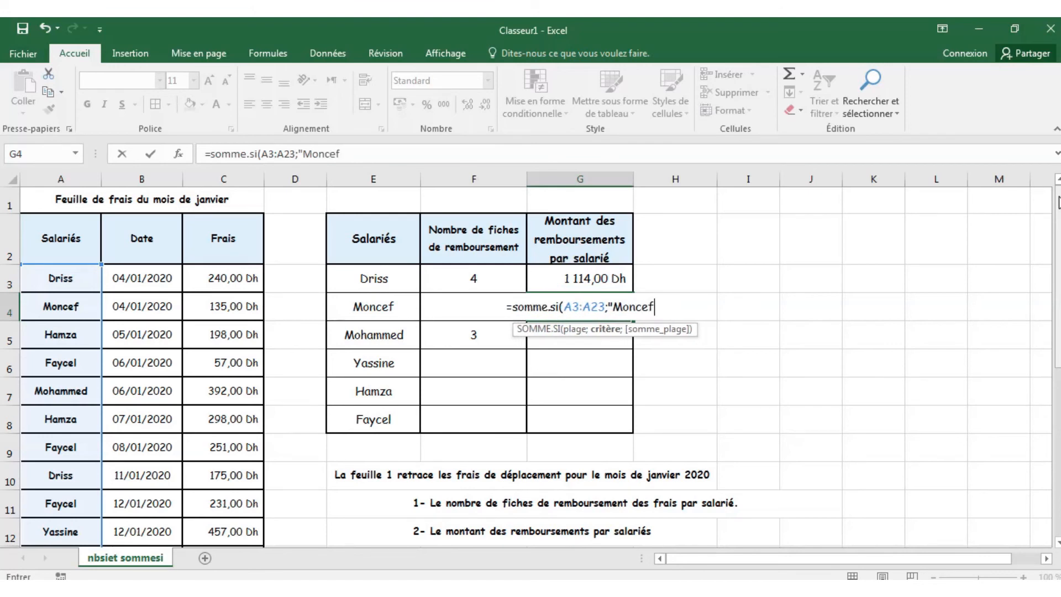
type("\"")
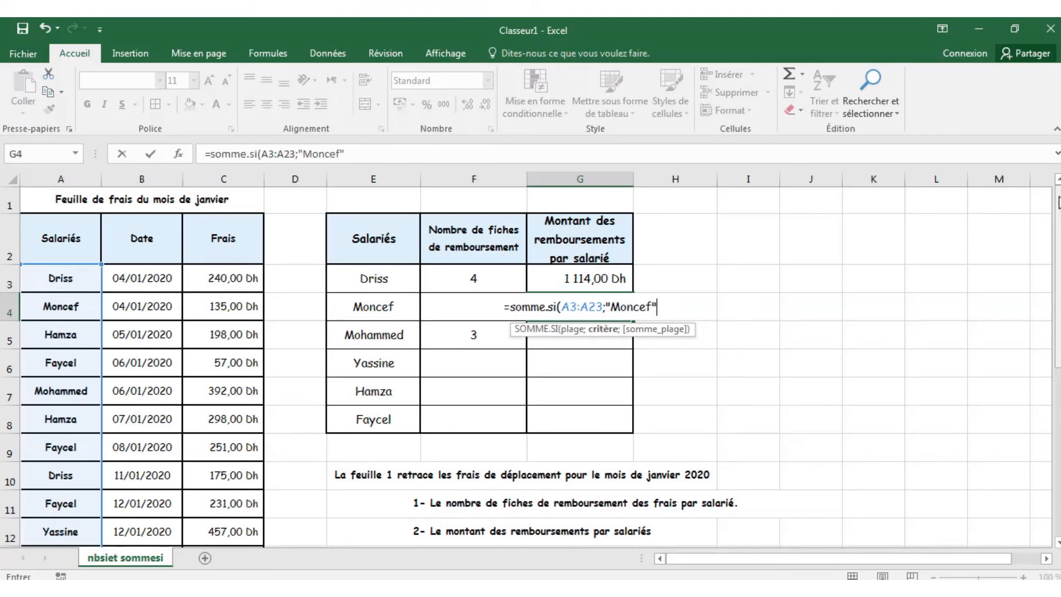
type(";")
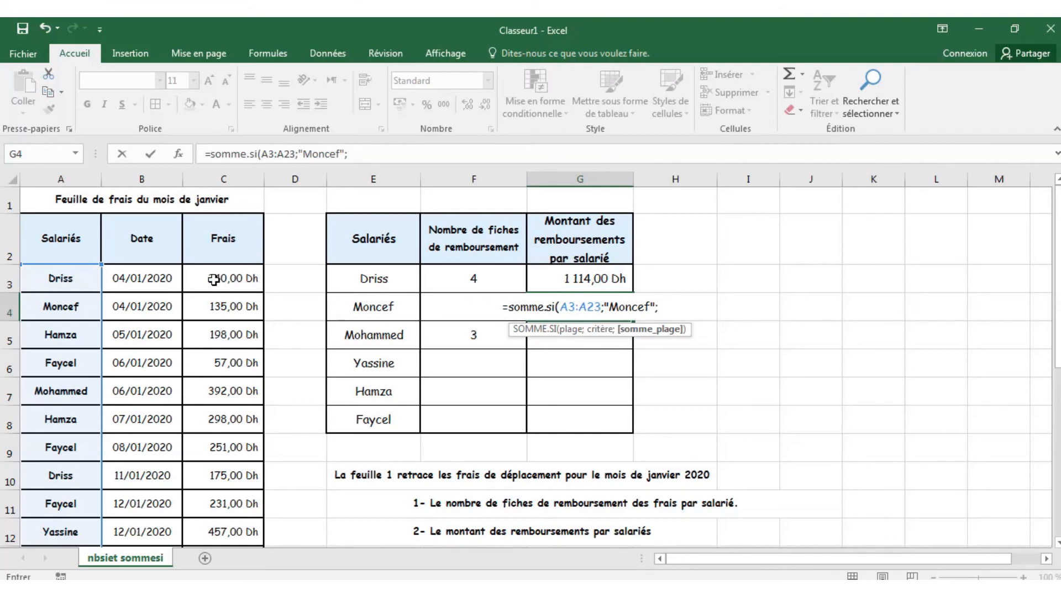
left_click_drag(215, 279, 213, 519)
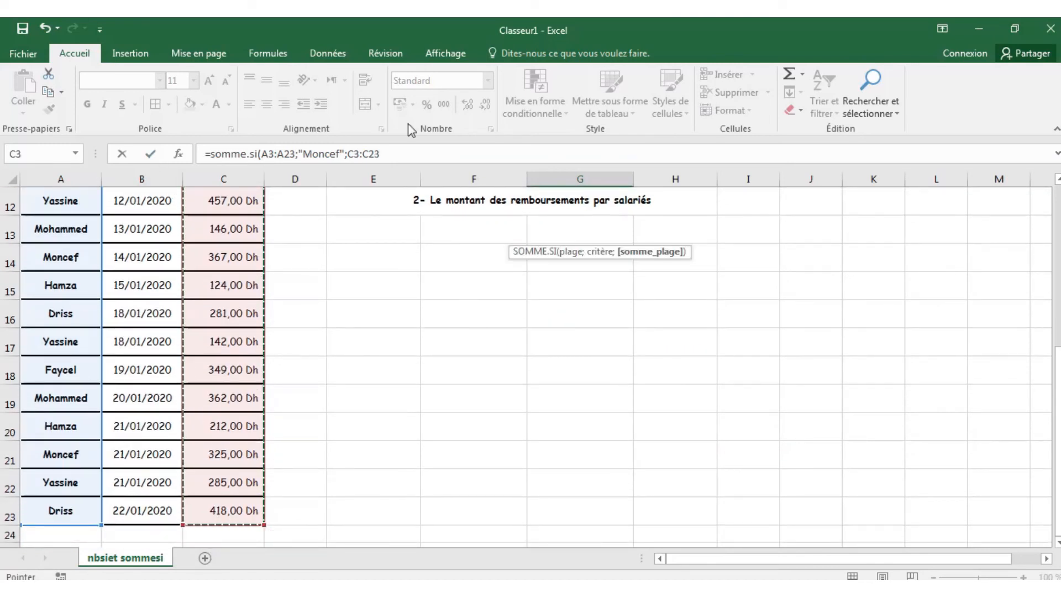
left_click(396, 148)
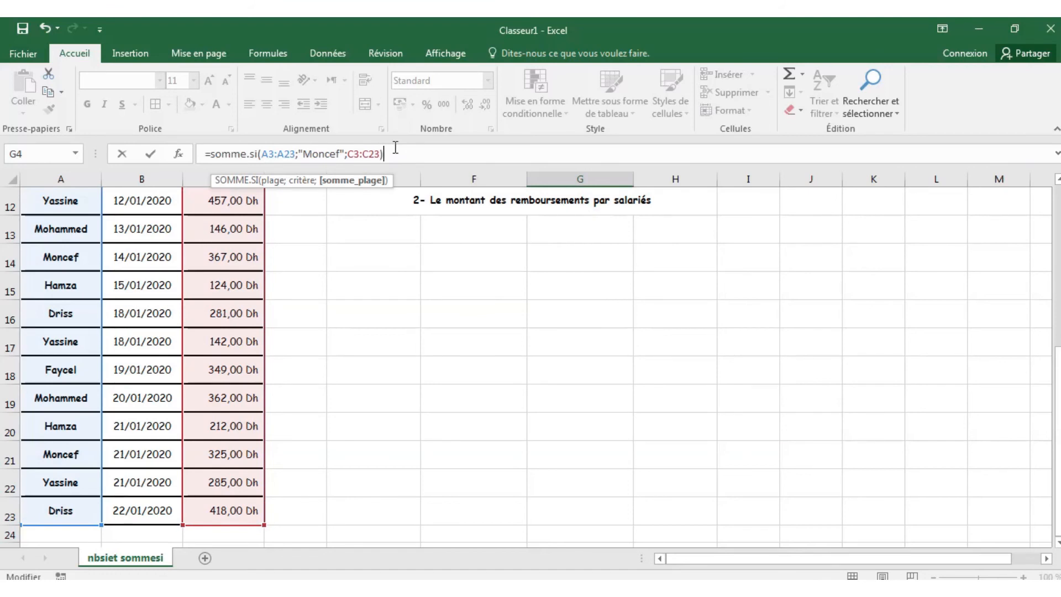
type(")")
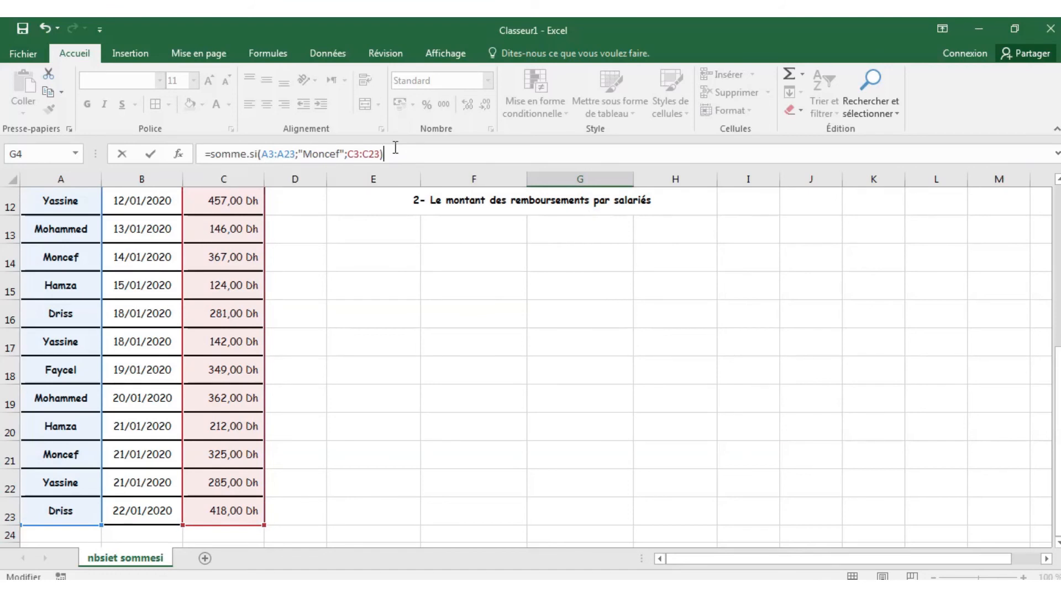
left_click(151, 156)
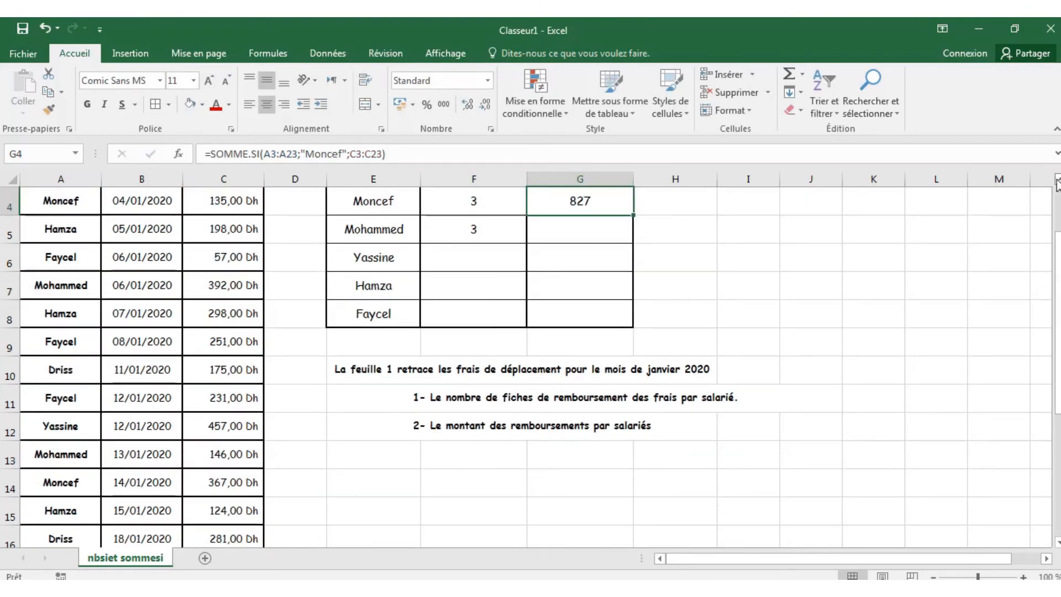
scroll(634, 283, "up", 1)
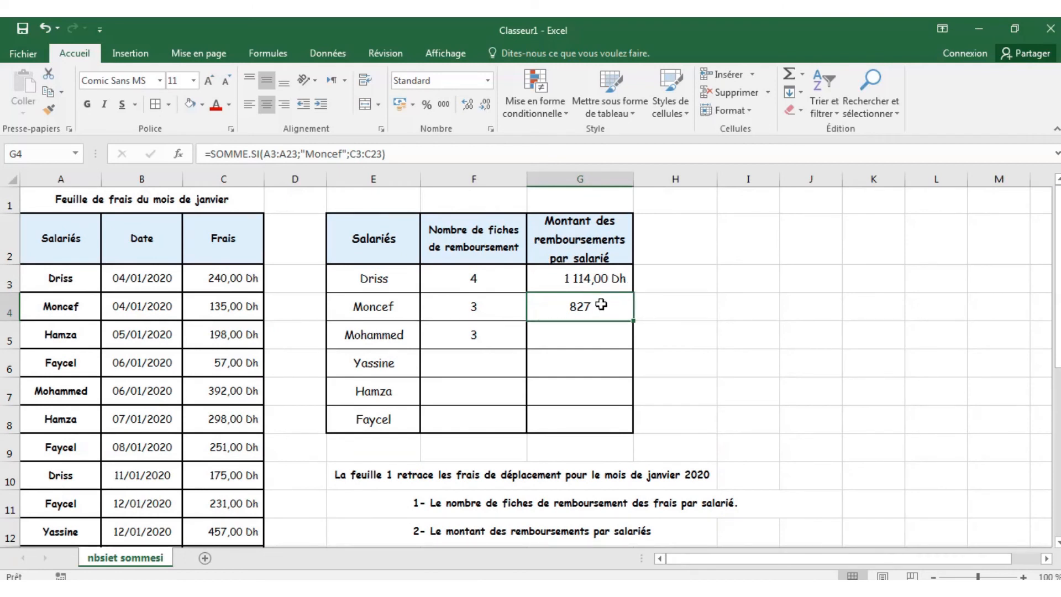
left_click(400, 105)
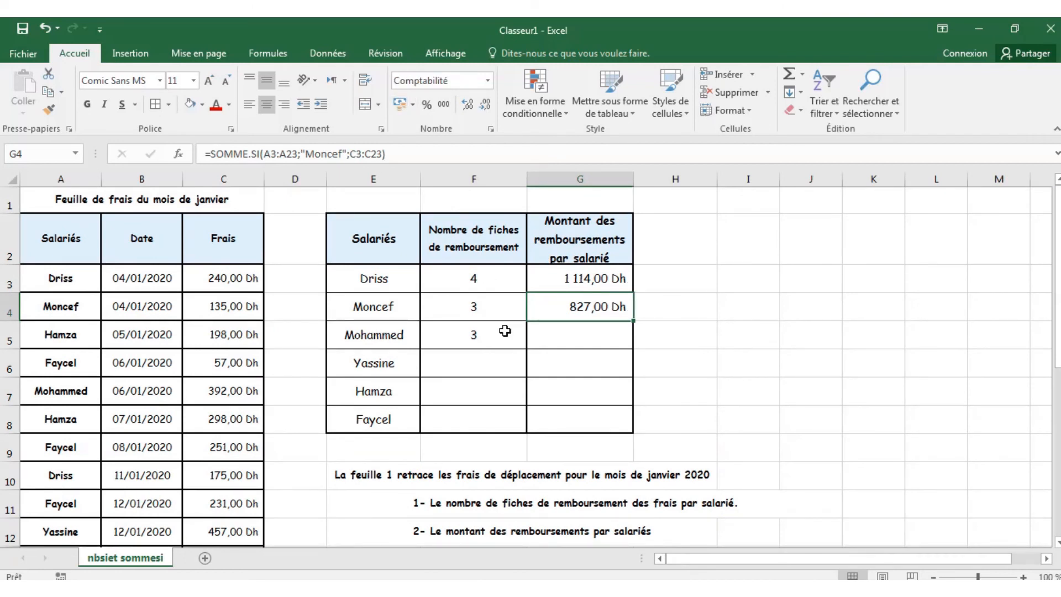
Make the criteria range in G4's SOMME.SI formula absolute as $A$3:$A$23.
left_click(266, 153)
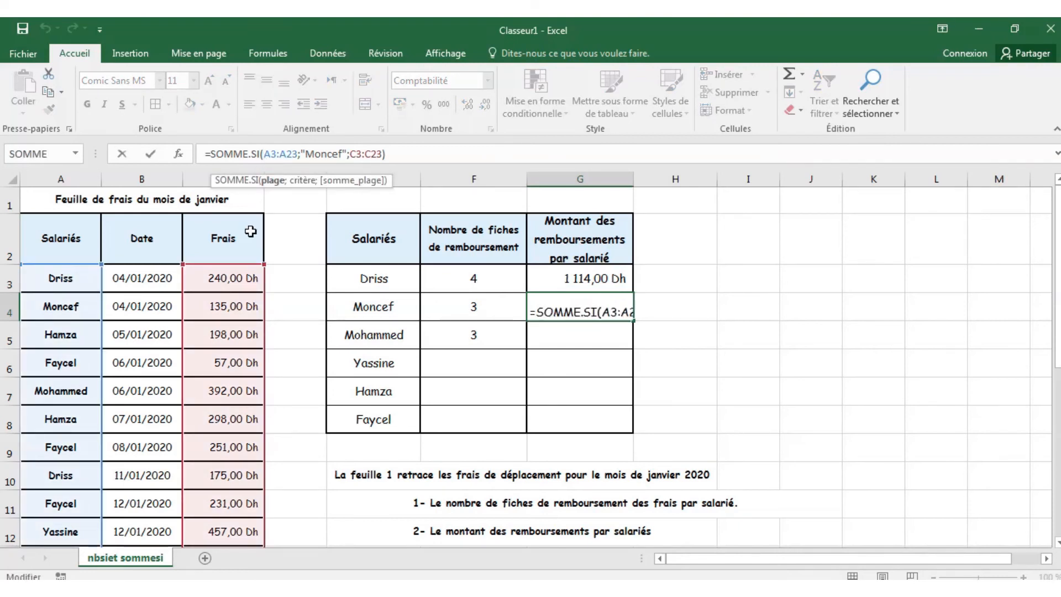
type("$")
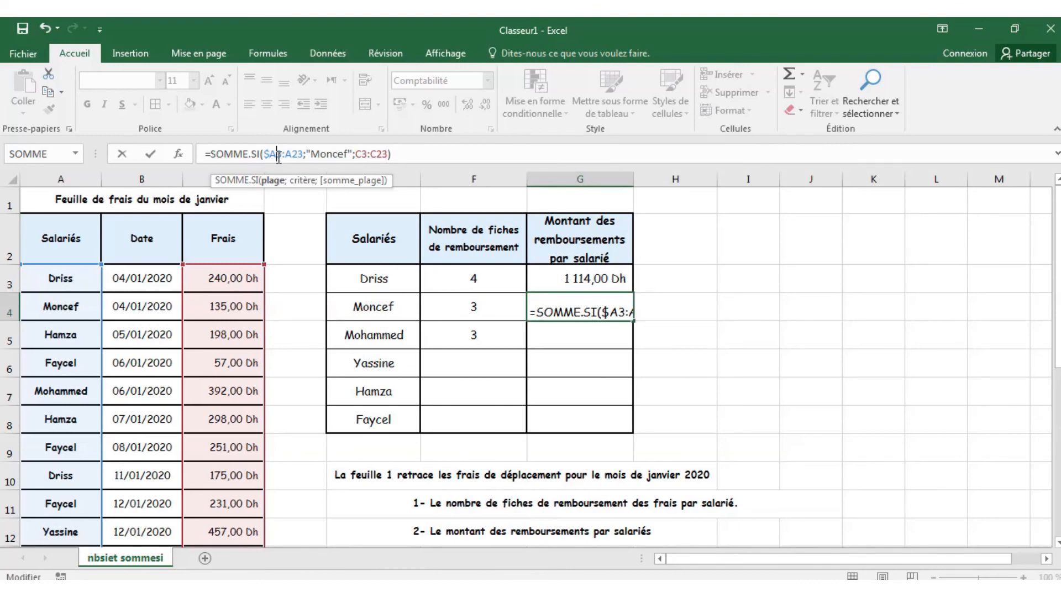
type("$A")
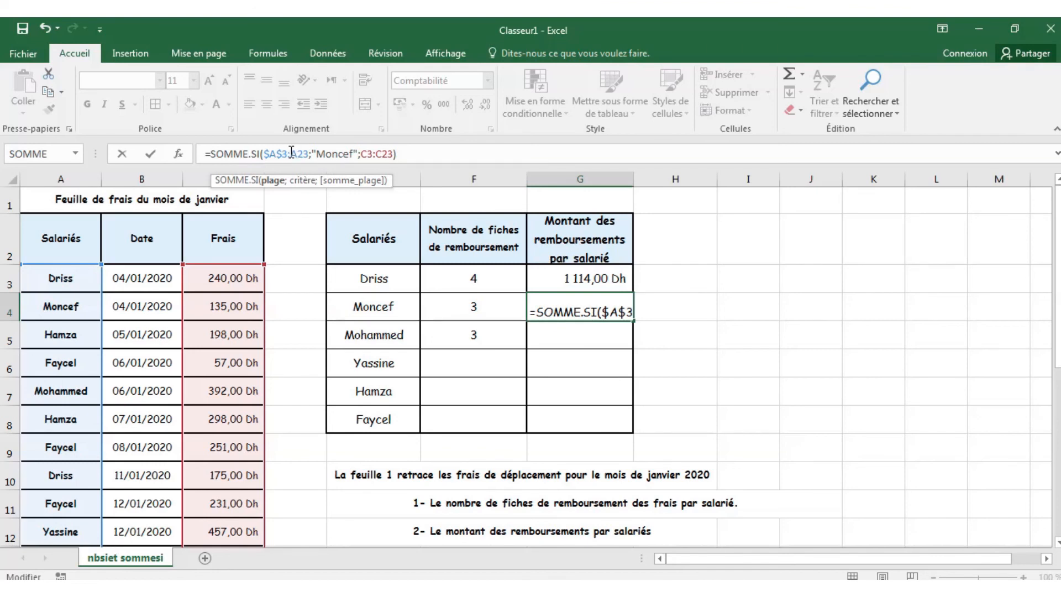
type("$3:")
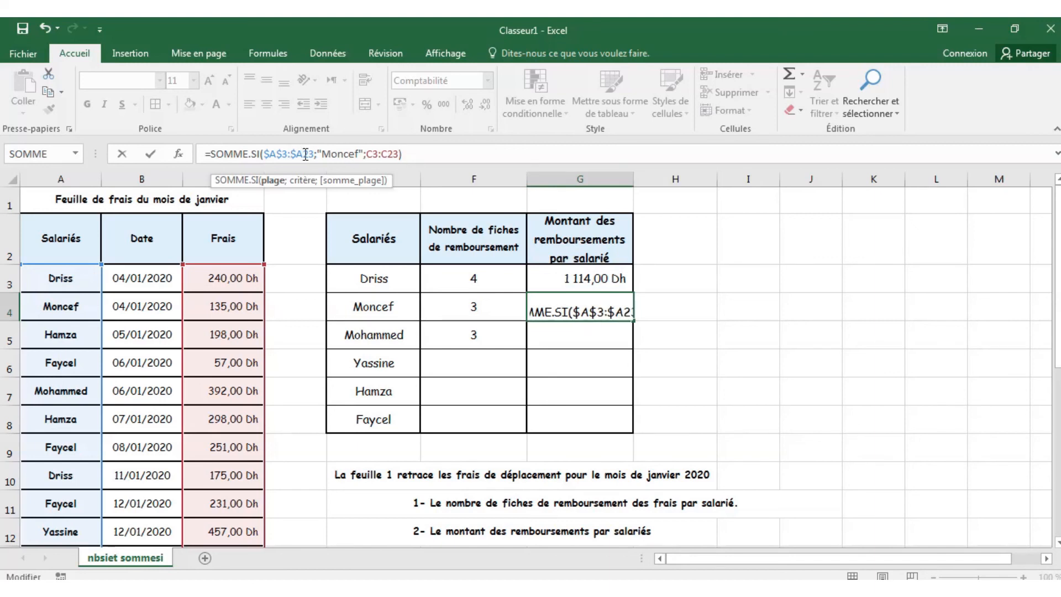
type("$")
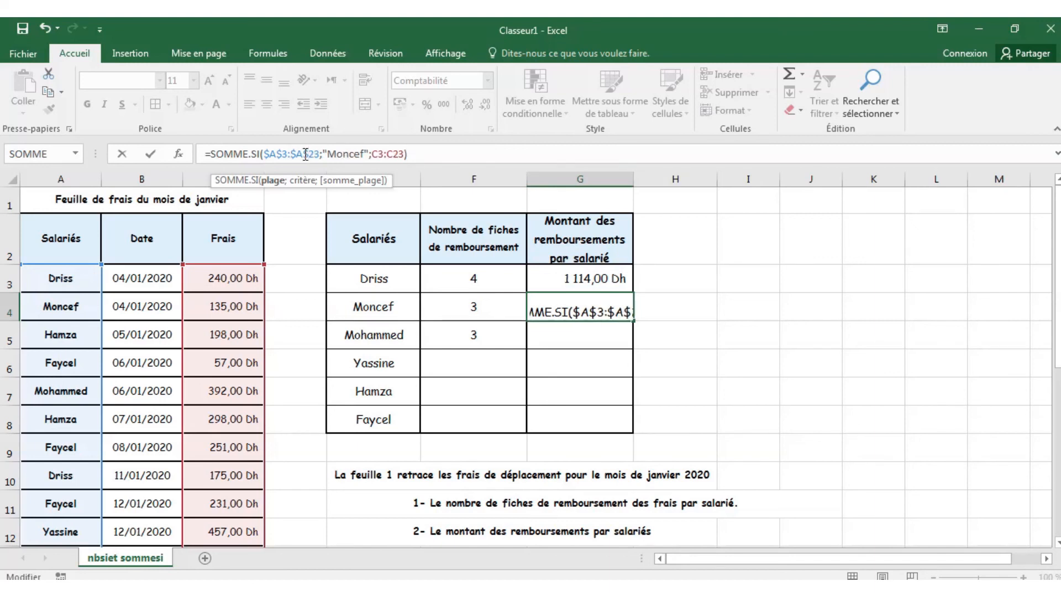
Make the sum range in G4's SOMME.SI formula absolute as $C$3:$C$23 and validate the formula.
left_click(374, 154)
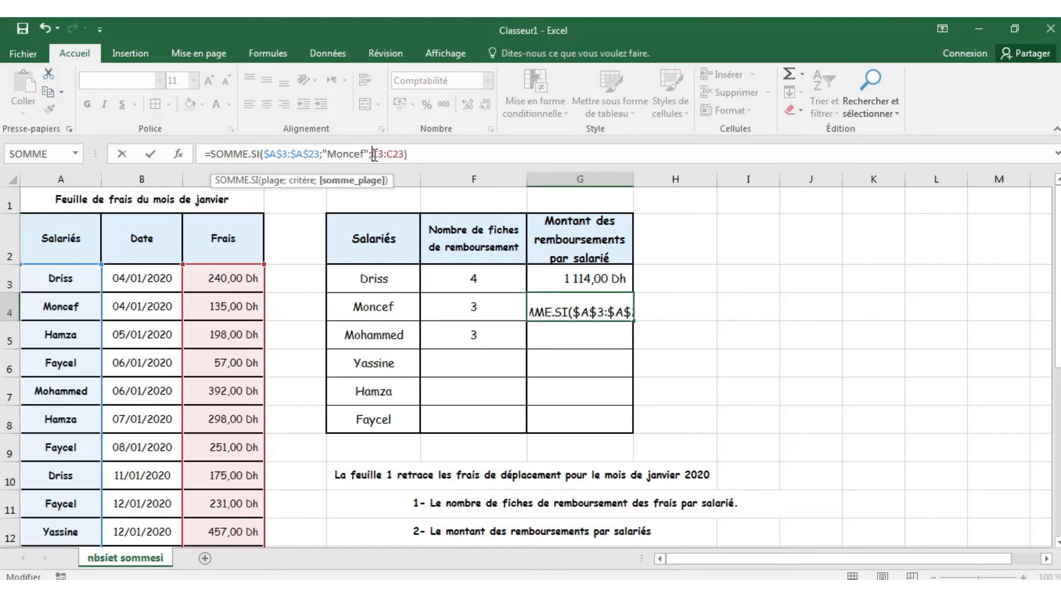
type("$")
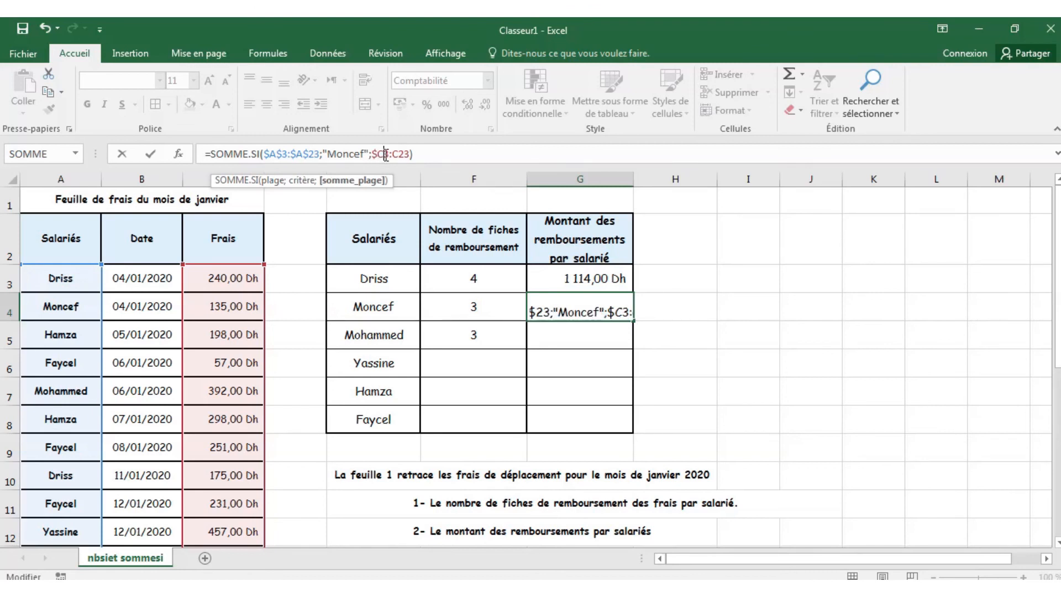
left_click(386, 155)
type("$")
left_click(400, 155)
type("$A")
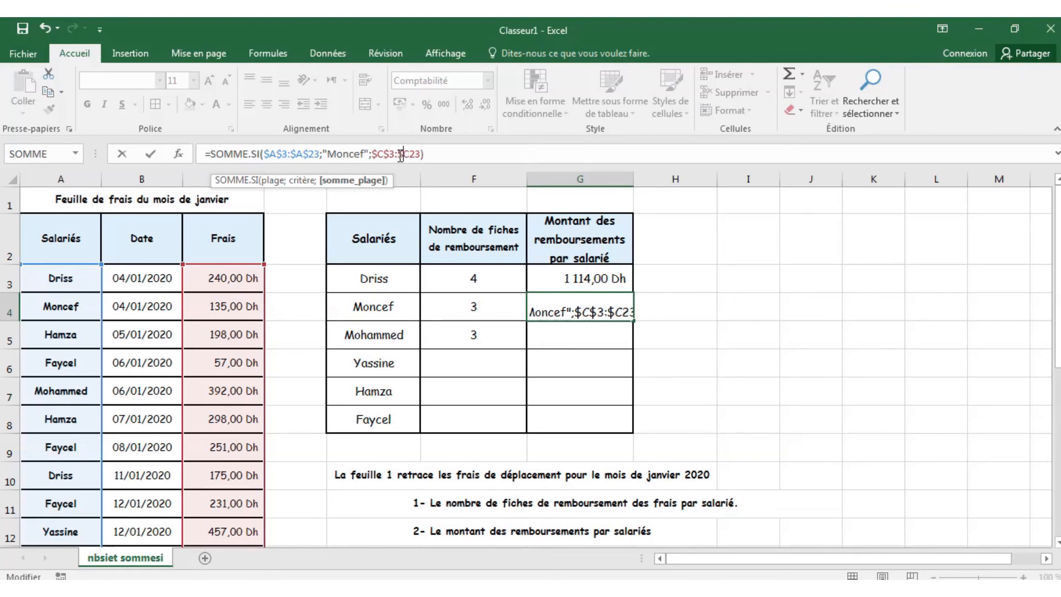
type("$")
left_click(150, 155)
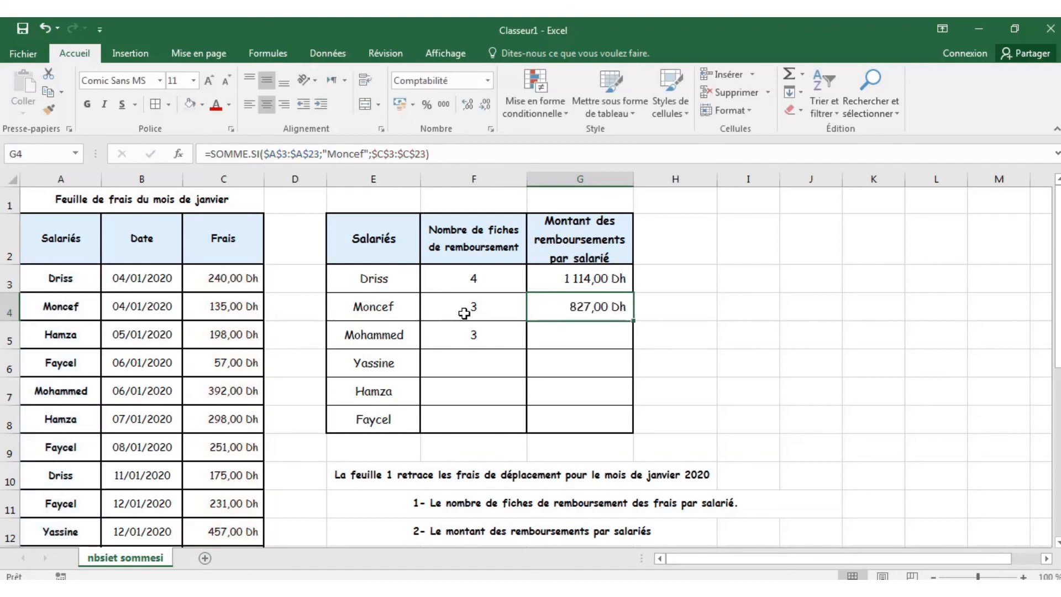
Fill G4's formula down through G8 and replace the quoted criterion in G5 with the E5 employee's name.
left_click_drag(634, 322, 630, 430)
left_click(600, 340)
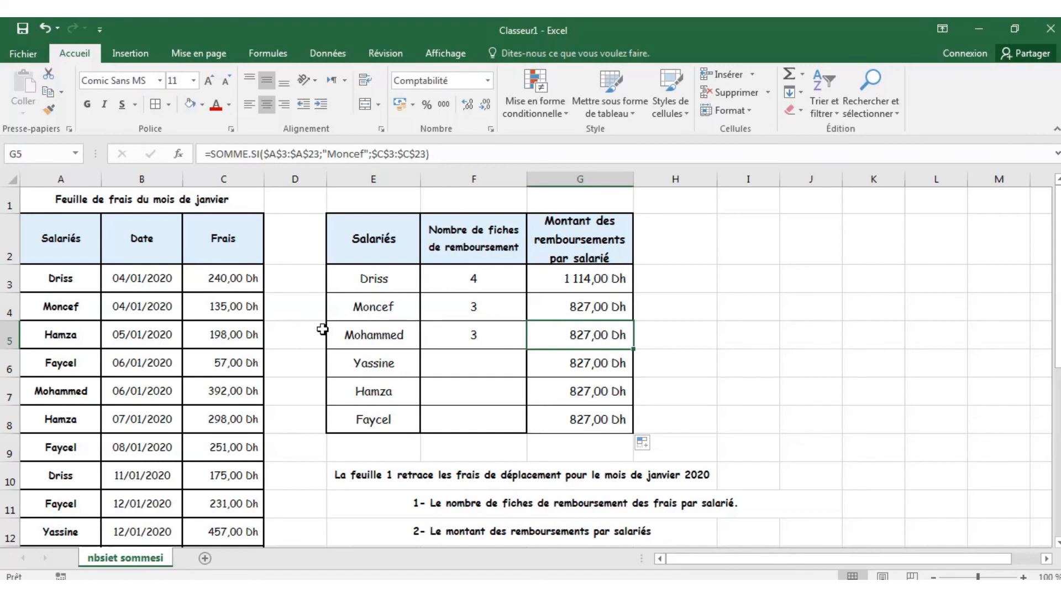
left_click_drag(328, 155, 365, 161)
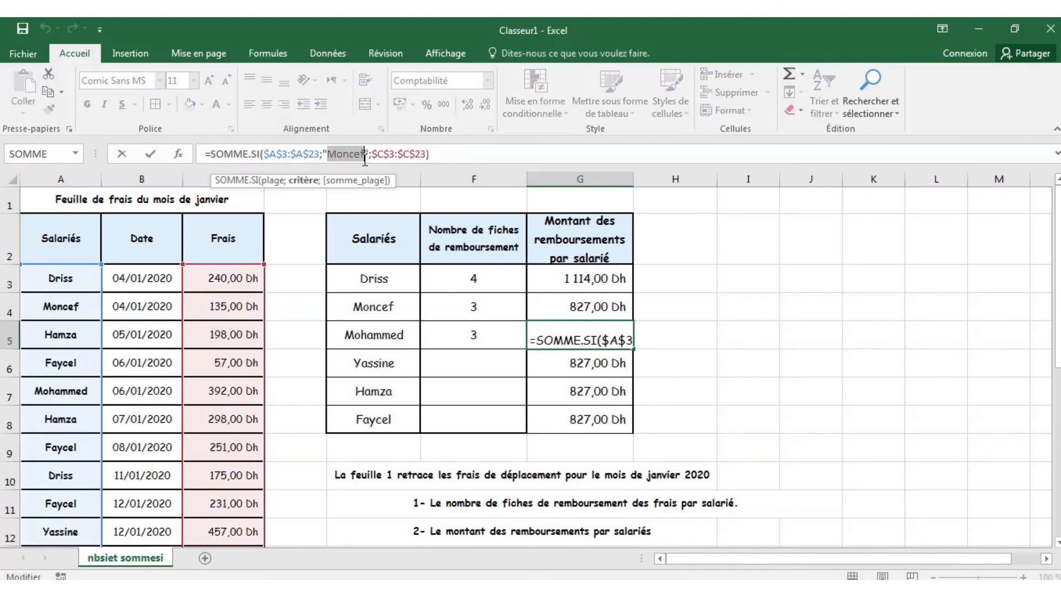
type("Moha")
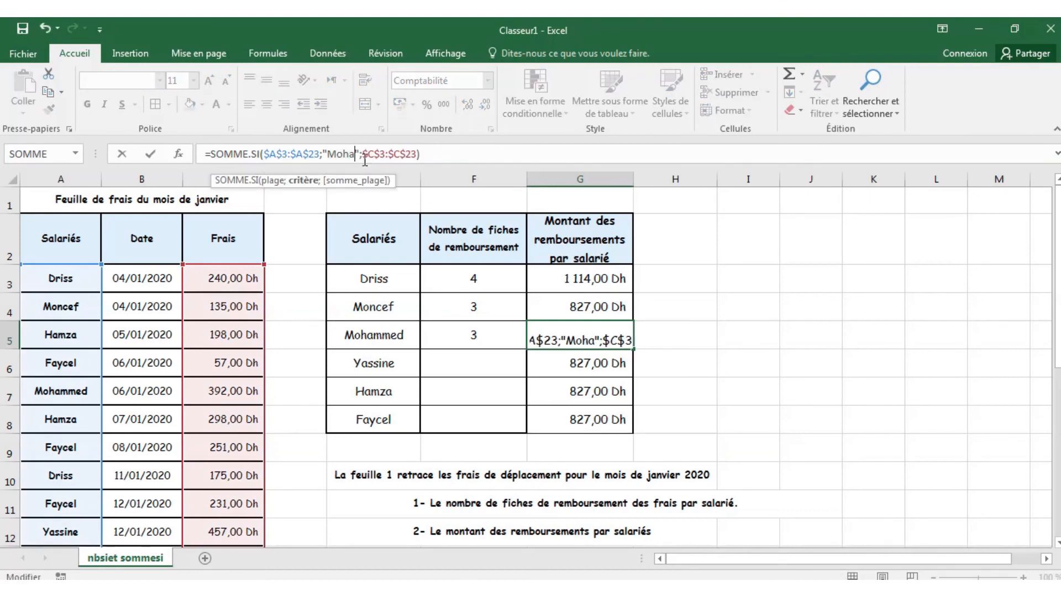
type("mmed")
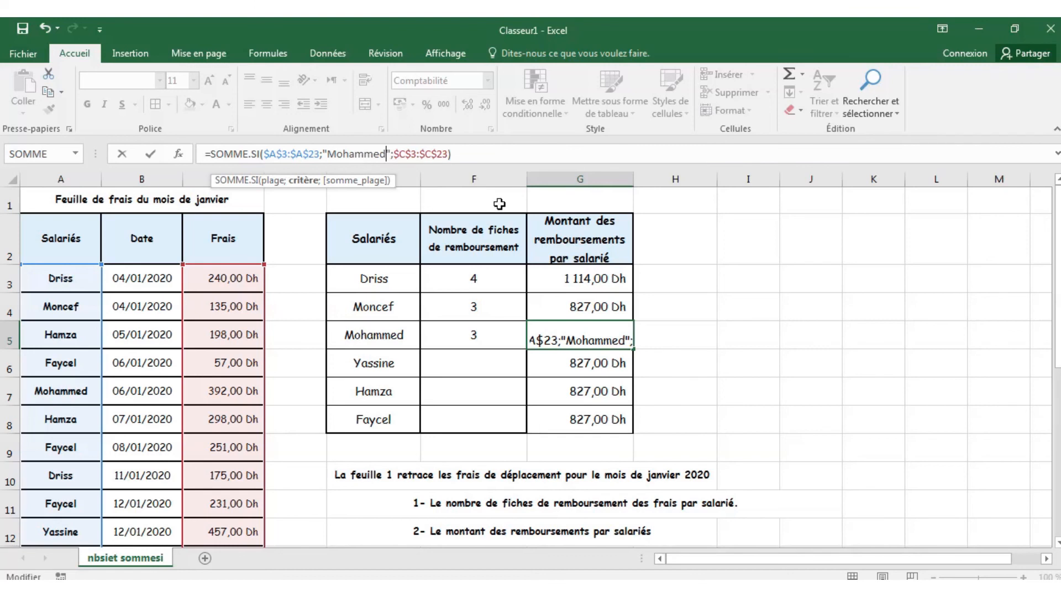
left_click(609, 361)
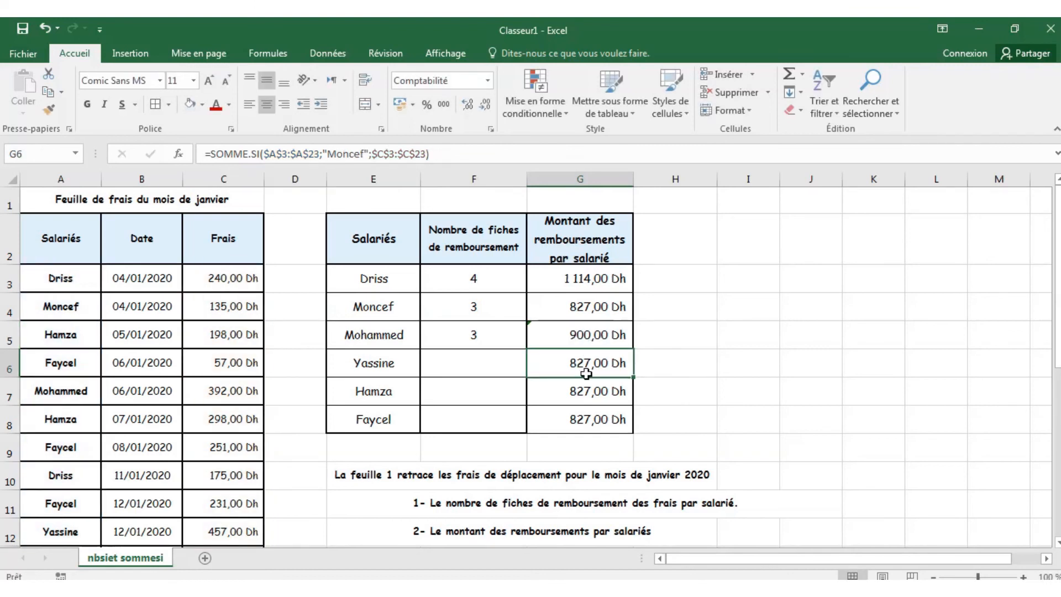